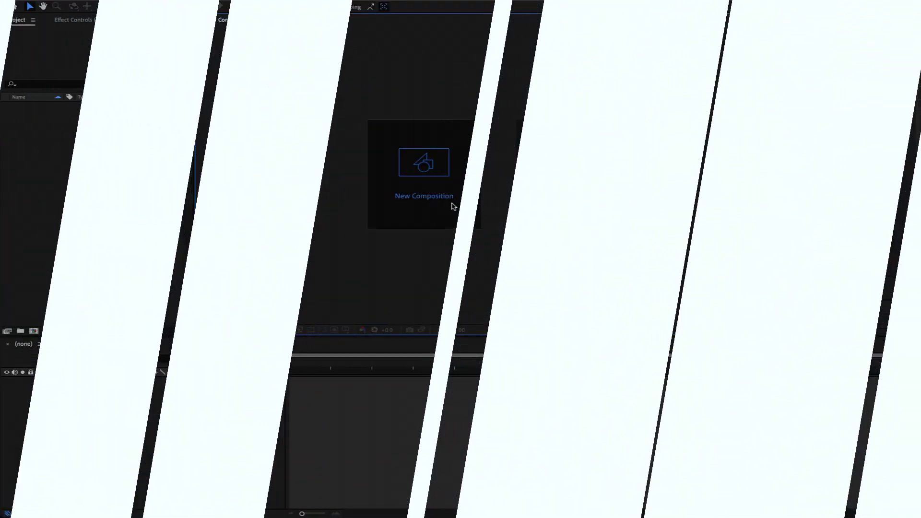
Create a new 1920 x 1080 composition named Comp 1 at 30 fps with a 10-second duration
{"action": "left_click", "coordinate": [453, 206]}
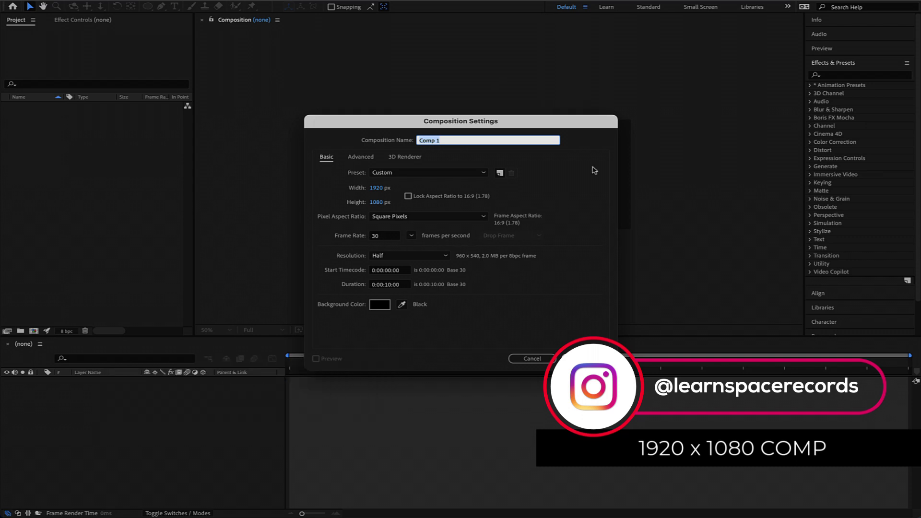
{"action": "left_click", "coordinate": [590, 359]}
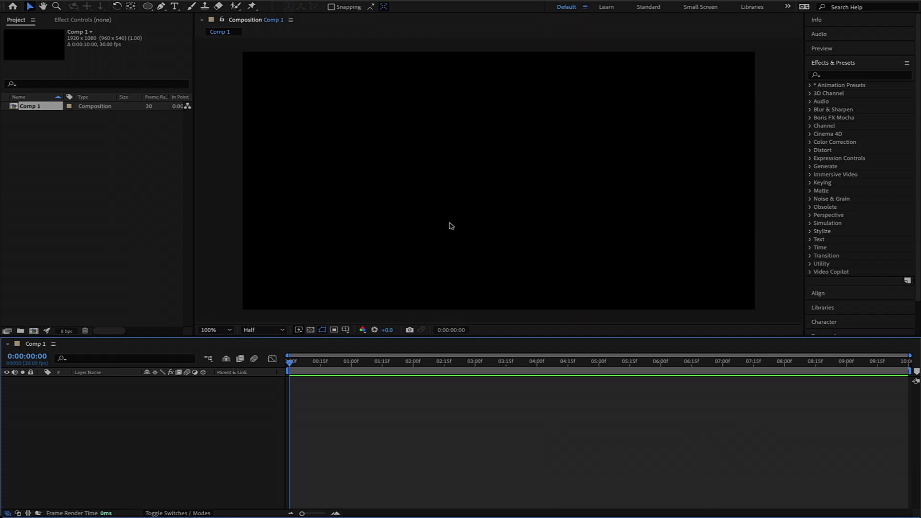
Add an ellipse shape layer that fills the whole composition with the Ellipse tool, with its fill set to None
{"action": "left_click", "coordinate": [149, 9]}
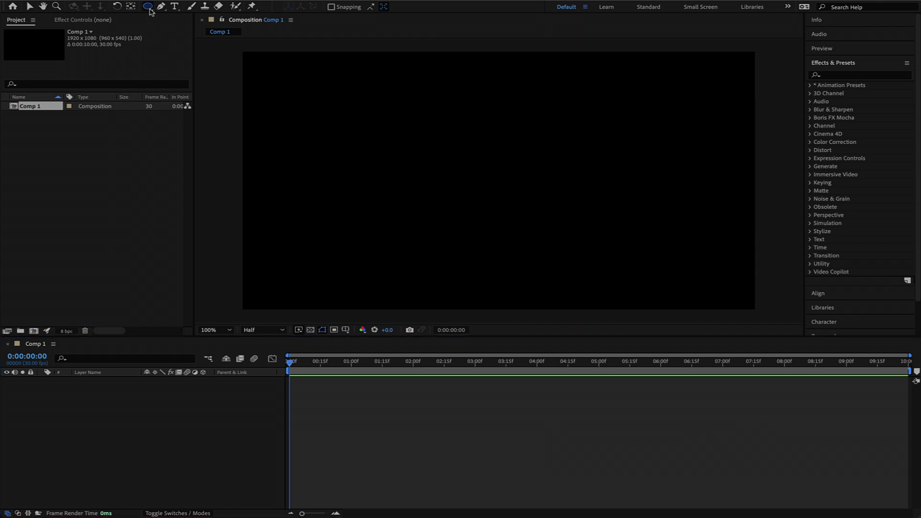
{"action": "left_click", "coordinate": [149, 8]}
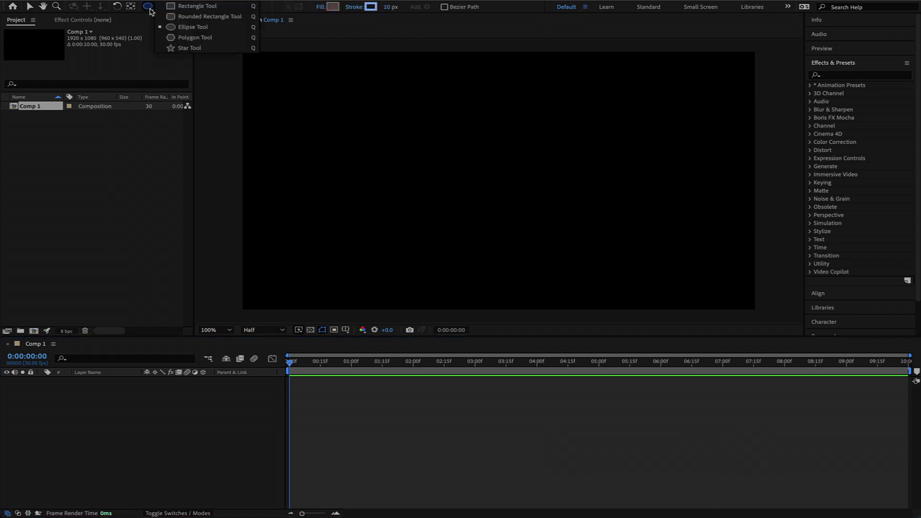
{"action": "left_click", "coordinate": [183, 27]}
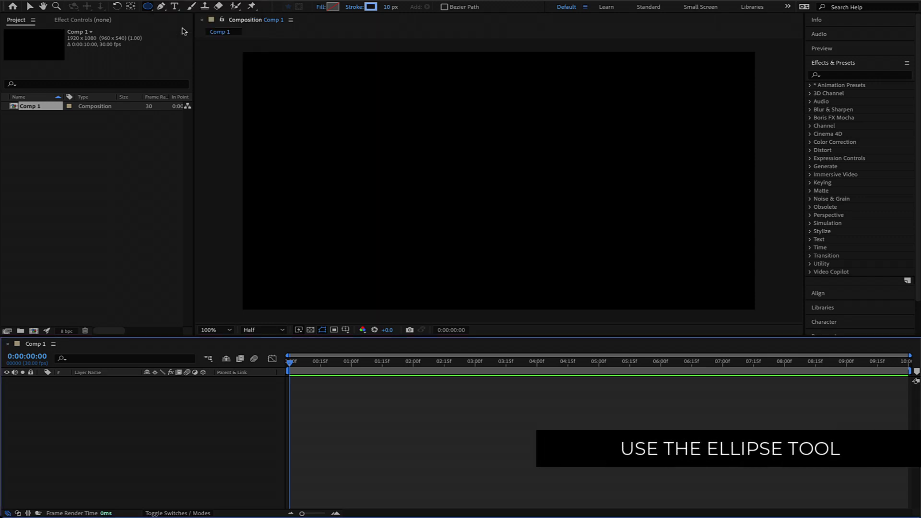
{"action": "double_click", "coordinate": [149, 7]}
{"action": "key", "text": "v"}
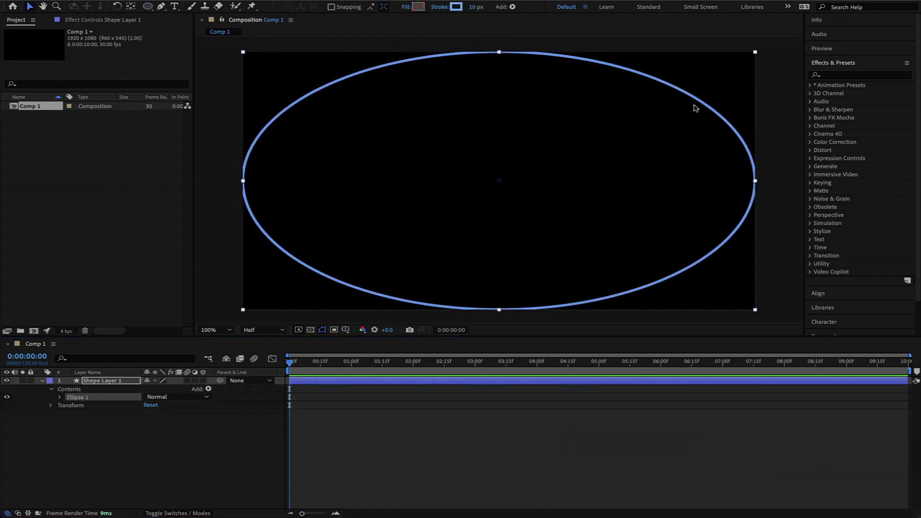
{"action": "left_click", "coordinate": [407, 8]}
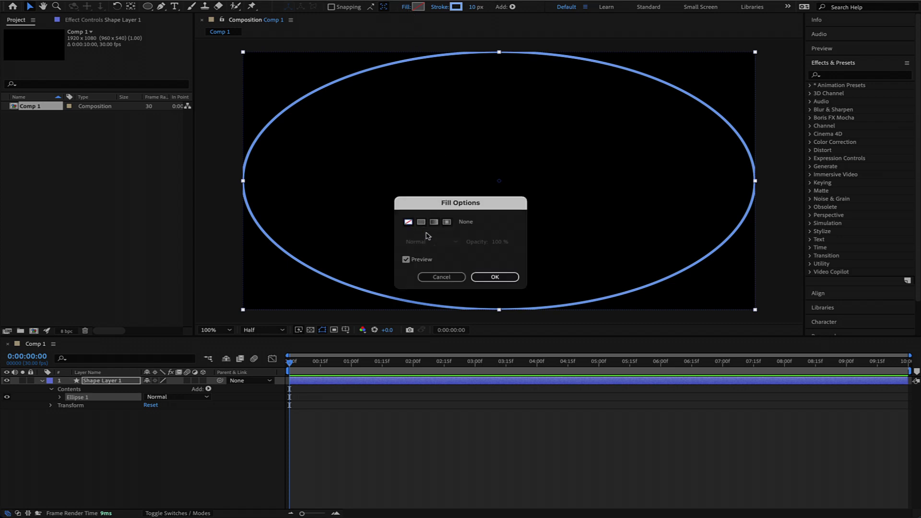
{"action": "left_click", "coordinate": [501, 277]}
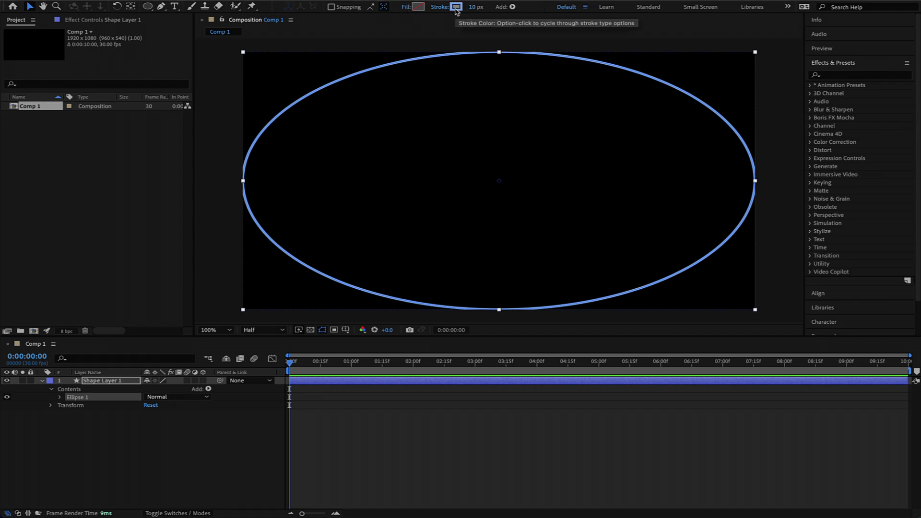
Switch to Color Hunt, copy the neon palette colour #C0FEFC, and apply it in After Effects as the ellipse's stroke colour
{"action": "left_click", "coordinate": [456, 7]}
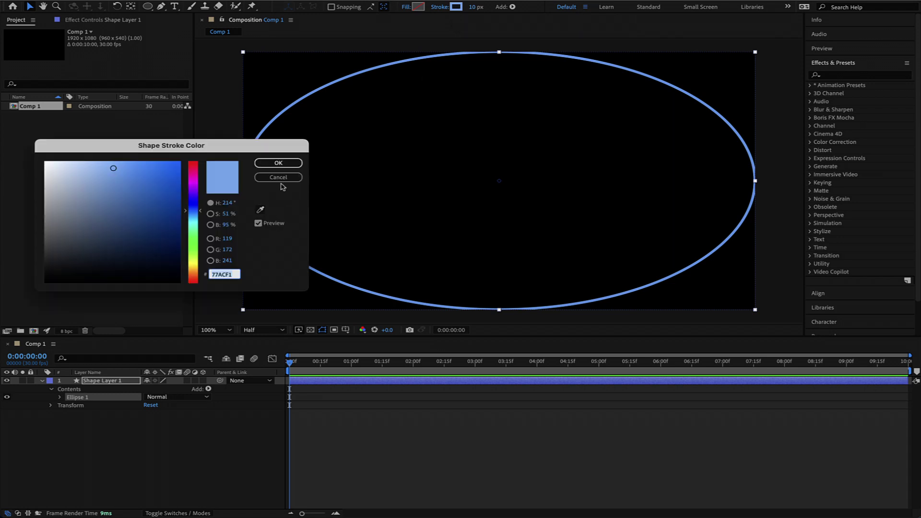
{"action": "left_click", "coordinate": [278, 177]}
{"action": "key", "text": "super+Tab"}
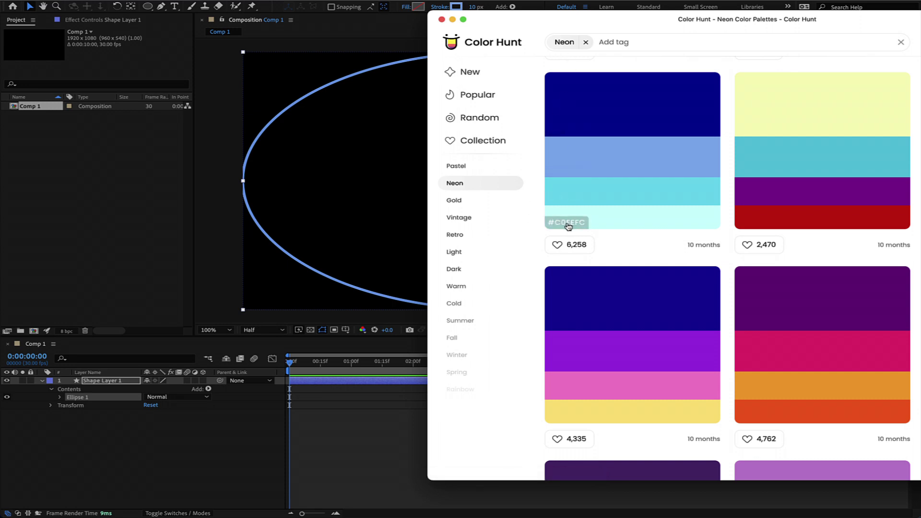
{"action": "left_click", "coordinate": [568, 227]}
{"action": "left_click", "coordinate": [366, 173]}
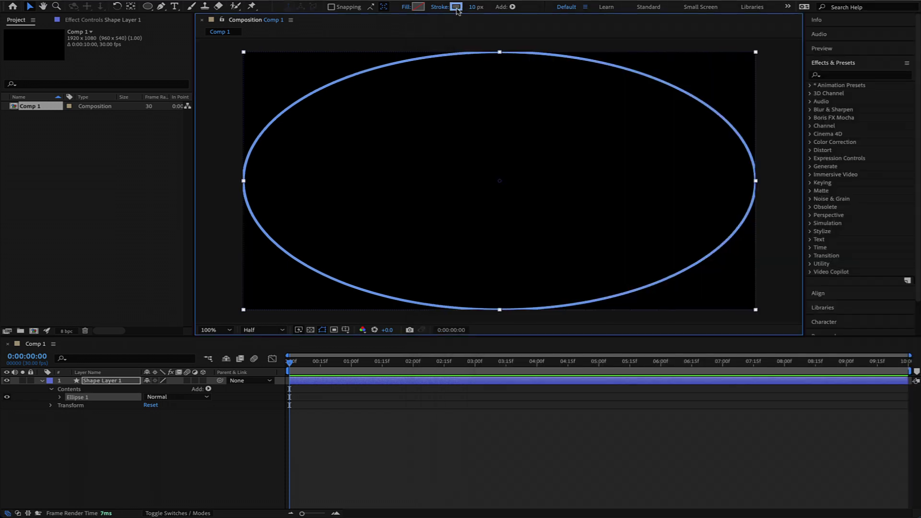
{"action": "left_click", "coordinate": [456, 7]}
{"action": "key", "text": "super+v"}
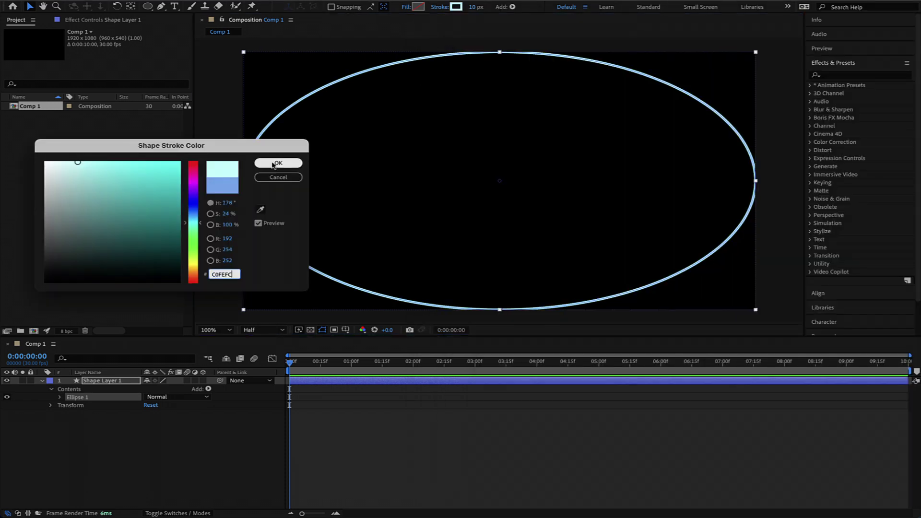
{"action": "left_click", "coordinate": [277, 162]}
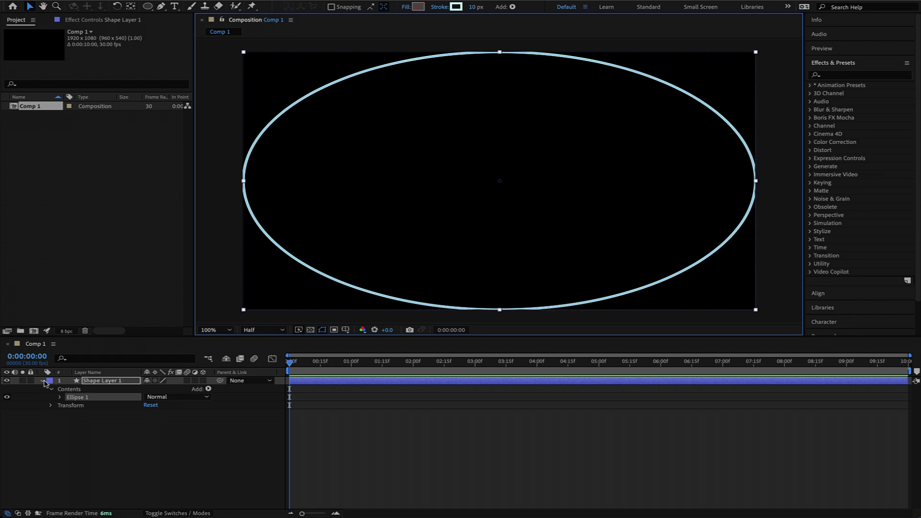
Set the size of Ellipse Path 1 to 1900 by 1900 so it becomes a circle
{"action": "left_click", "coordinate": [60, 398]}
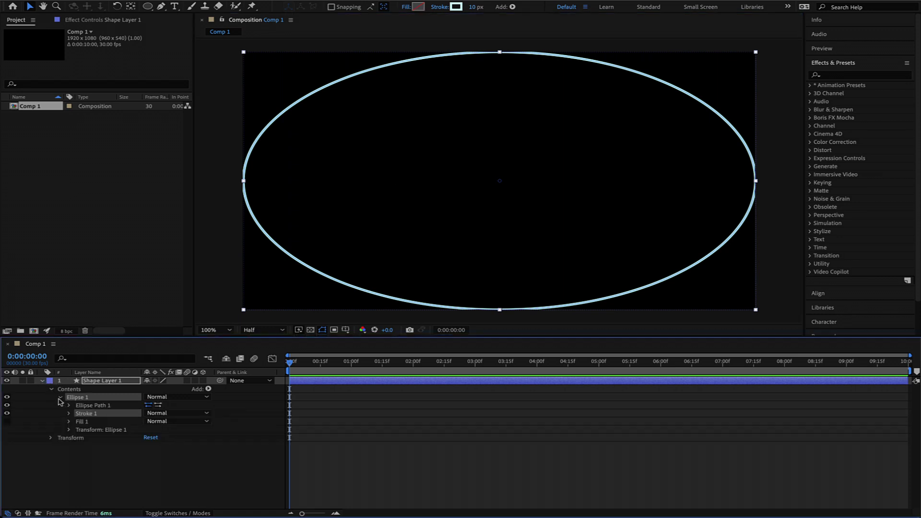
{"action": "left_click", "coordinate": [68, 406]}
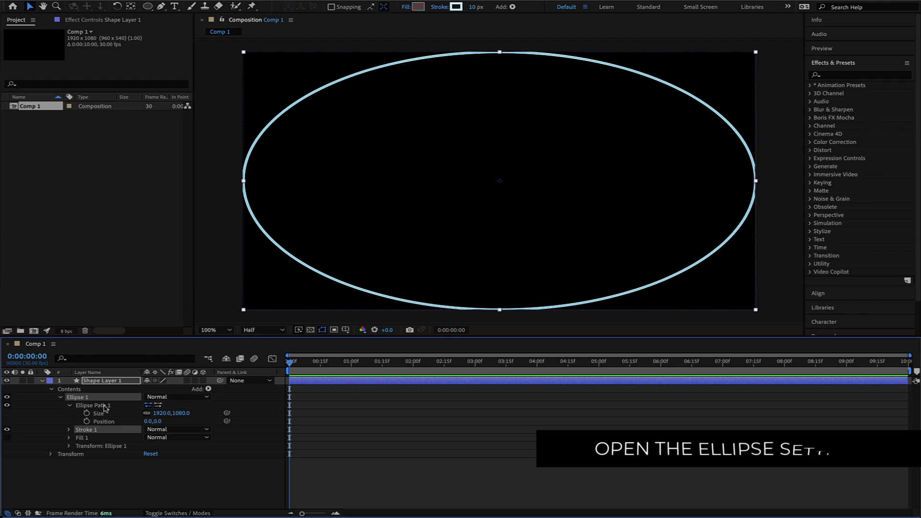
{"action": "left_click", "coordinate": [163, 414]}
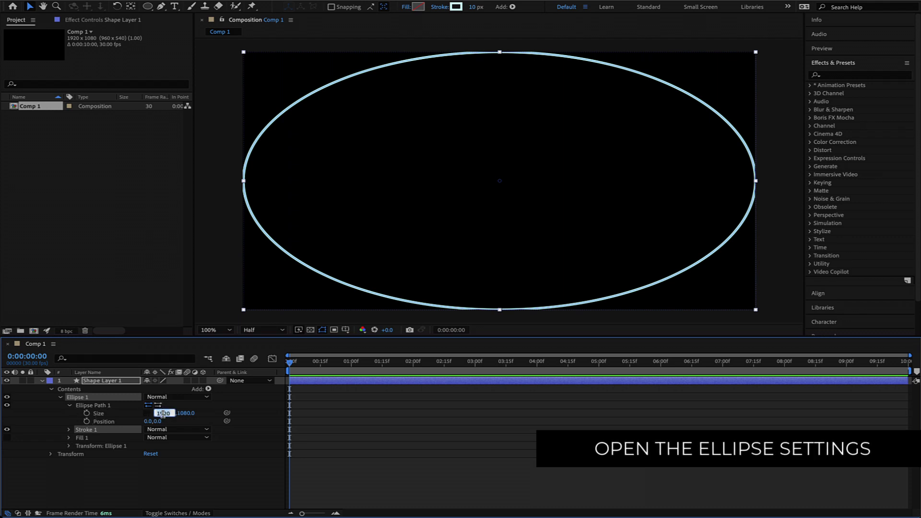
{"action": "type", "text": "1900"}
{"action": "key", "text": "Return"}
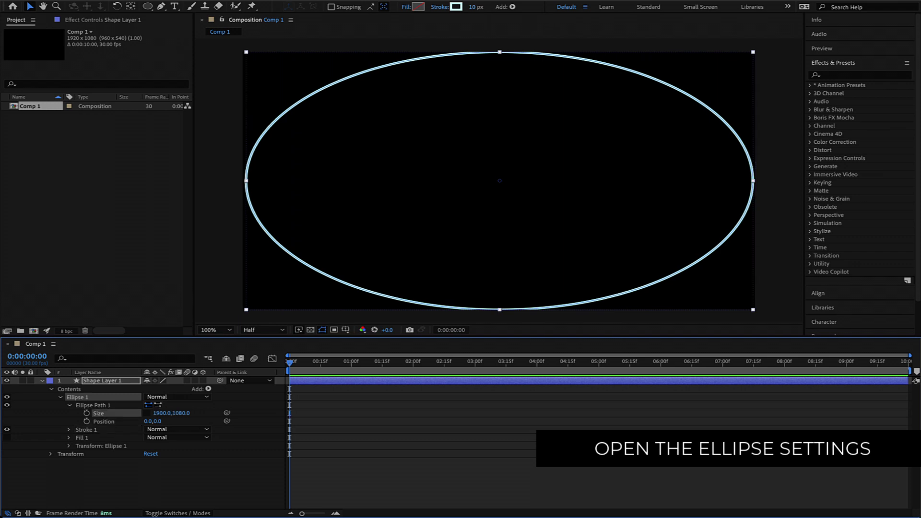
{"action": "left_click", "coordinate": [183, 414]}
{"action": "type", "text": "190"}
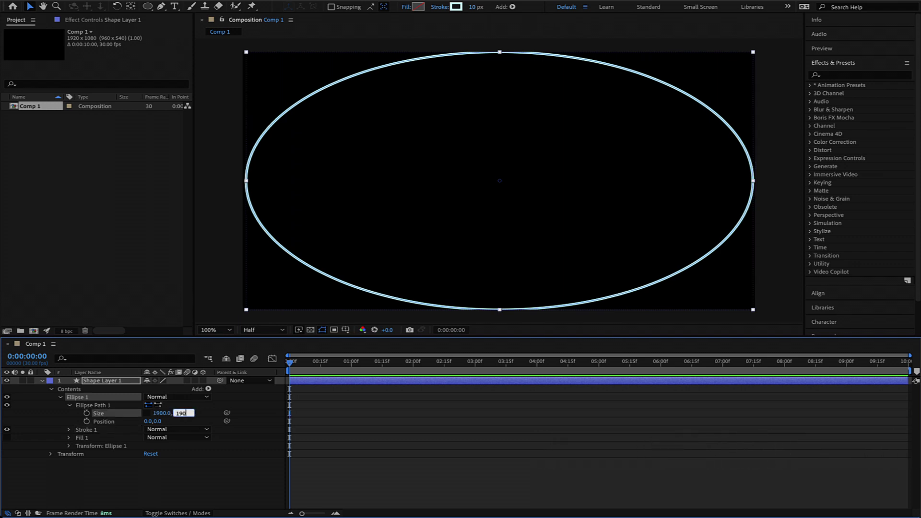
{"action": "type", "text": "0"}
{"action": "key", "text": "Return"}
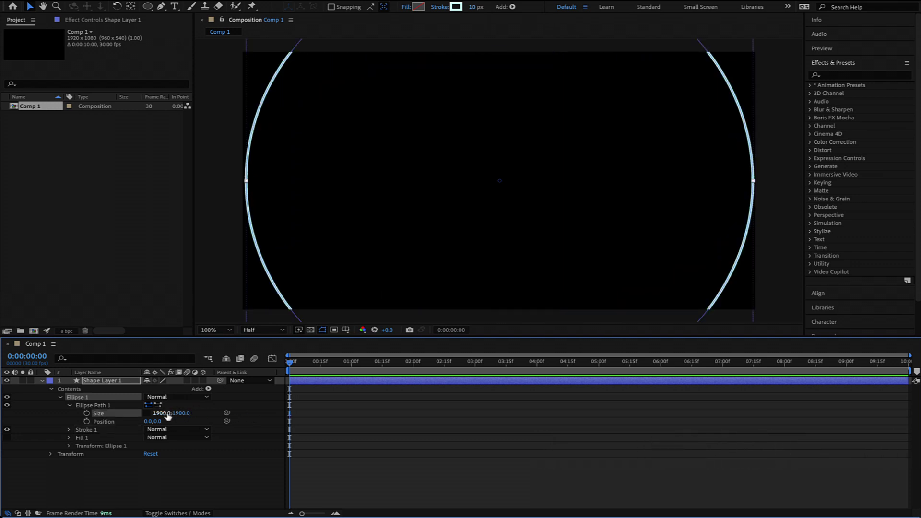
Set the ellipse stroke's line cap to Round Cap and its stroke width to 500
{"action": "left_click", "coordinate": [69, 430]}
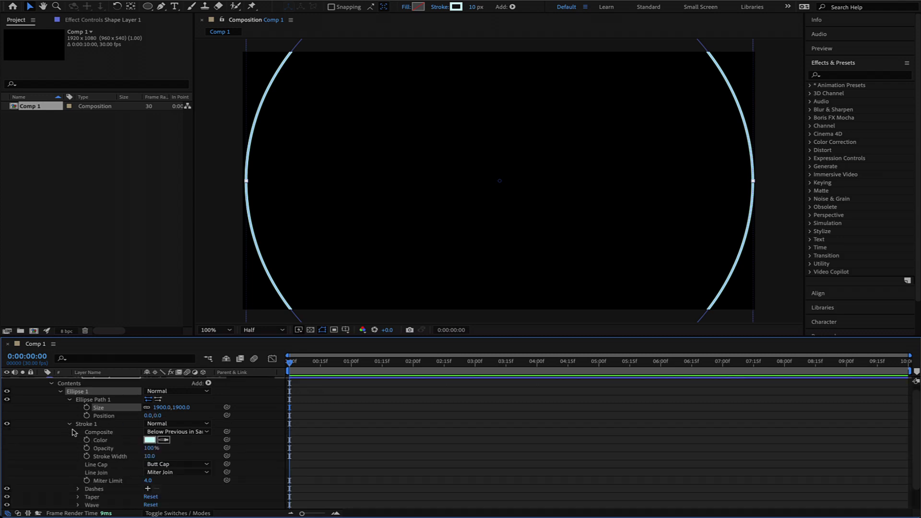
{"action": "left_click", "coordinate": [157, 464]}
{"action": "left_click", "coordinate": [189, 486]}
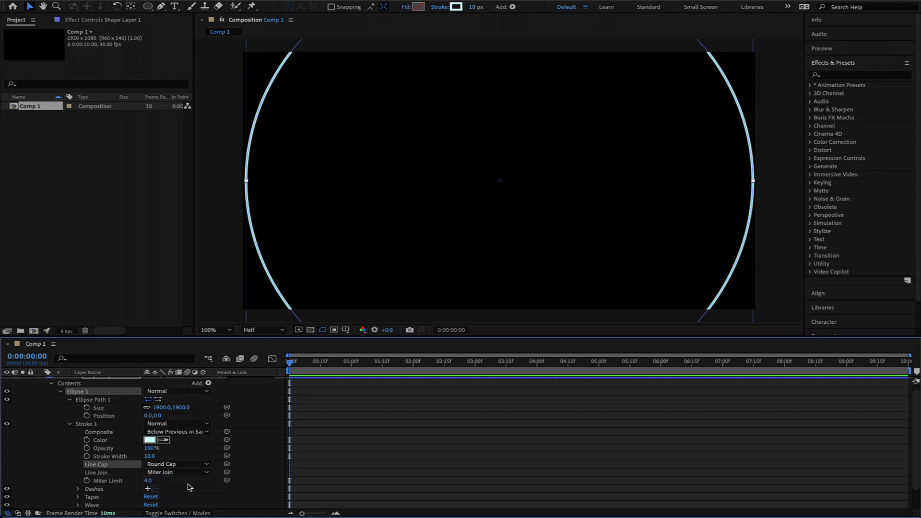
{"action": "left_click", "coordinate": [151, 456]}
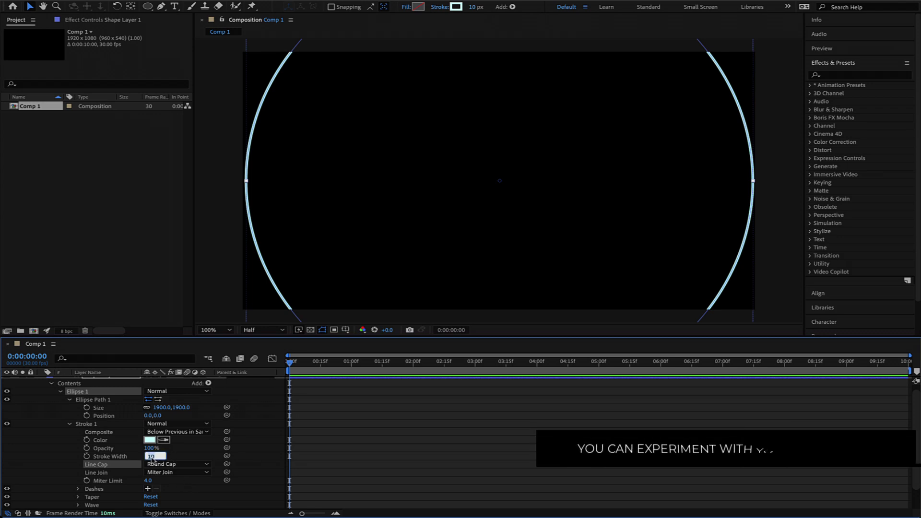
{"action": "type", "text": "500"}
{"action": "key", "text": "Return"}
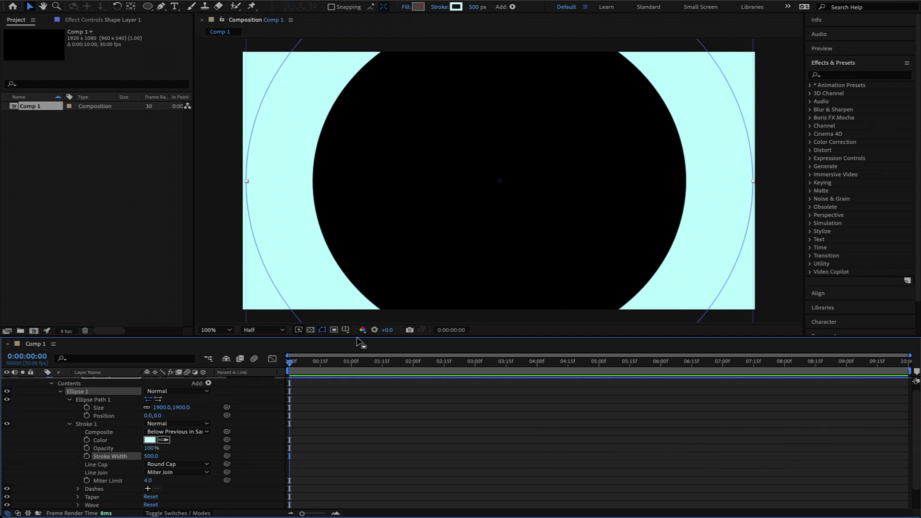
Add Trim Paths to Ellipse 1 and expand its properties
{"action": "scroll", "coordinate": [249, 417], "scroll_direction": "up", "scroll_amount": 1}
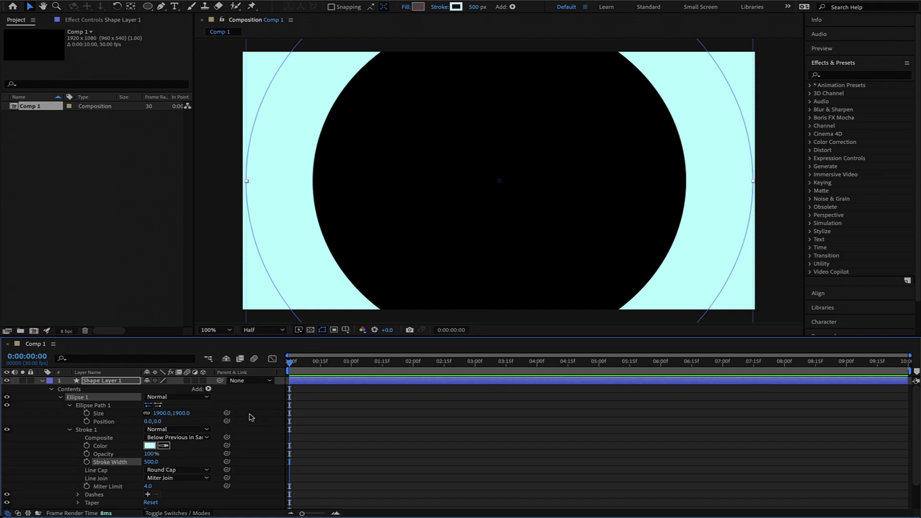
{"action": "left_click", "coordinate": [208, 390]}
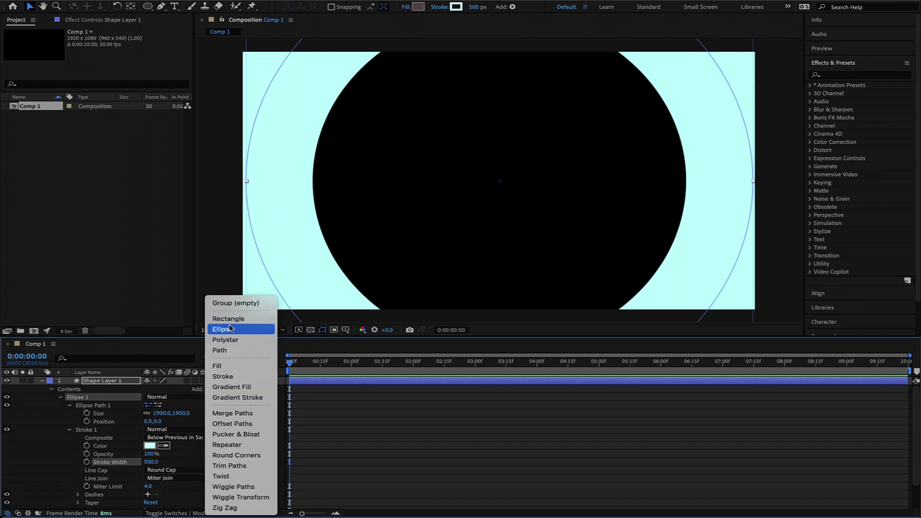
{"action": "left_click", "coordinate": [229, 466]}
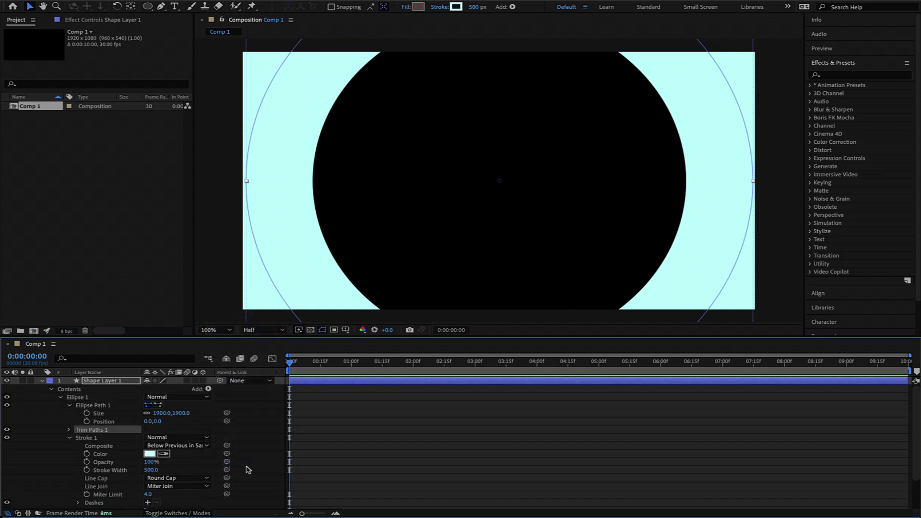
{"action": "left_click", "coordinate": [70, 430]}
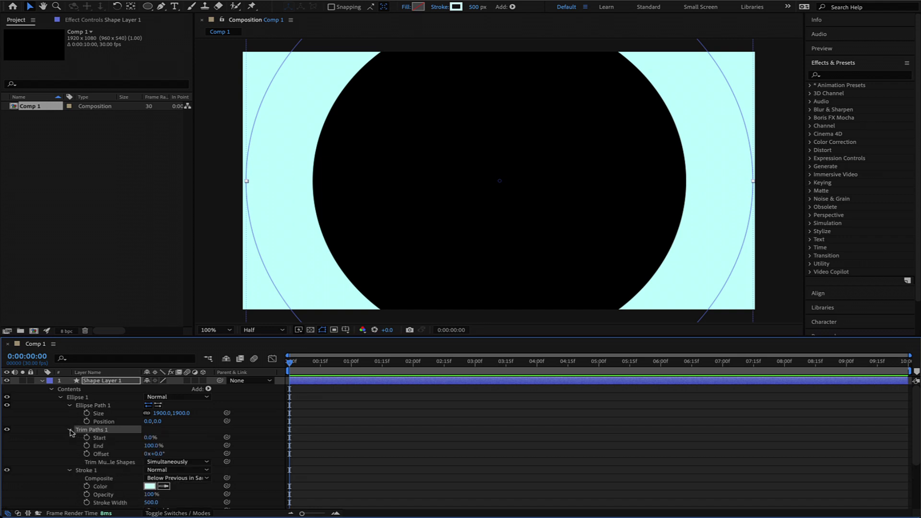
Try reducing the Trim Paths End value to 75% with the playhead at 0:00:00:05
{"action": "left_click_drag", "start_coordinate": [289, 368], "coordinate": [300, 367]}
{"action": "mouse_move", "coordinate": [159, 446]}
{"action": "left_mouse_down"}
{"action": "mouse_move", "coordinate": [135, 447]}
{"action": "mouse_move", "coordinate": [151, 447]}
{"action": "mouse_move", "coordinate": [142, 447]}
{"action": "left_mouse_up"}
{"action": "left_click", "coordinate": [275, 234]}
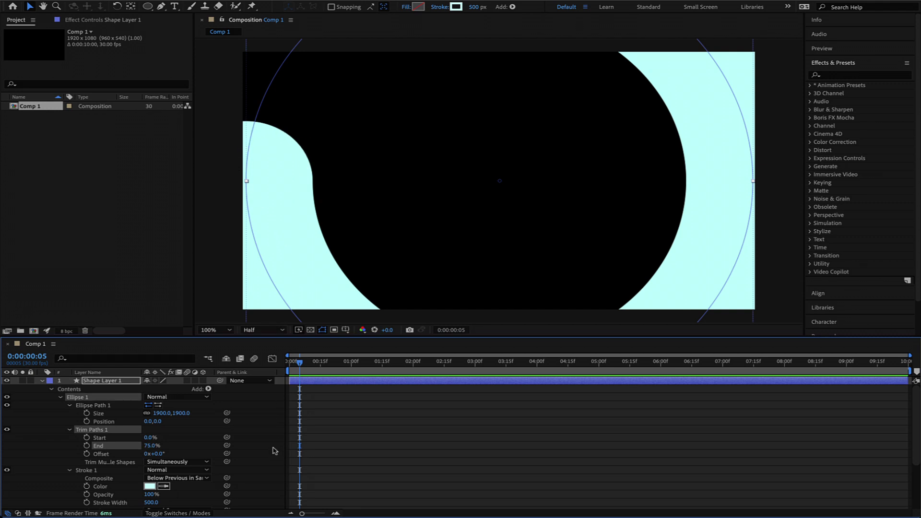
Set a Trim Paths End keyframe of 0% at 0:00:00:10
{"action": "scroll", "coordinate": [275, 451], "scroll_direction": "down", "scroll_amount": 4}
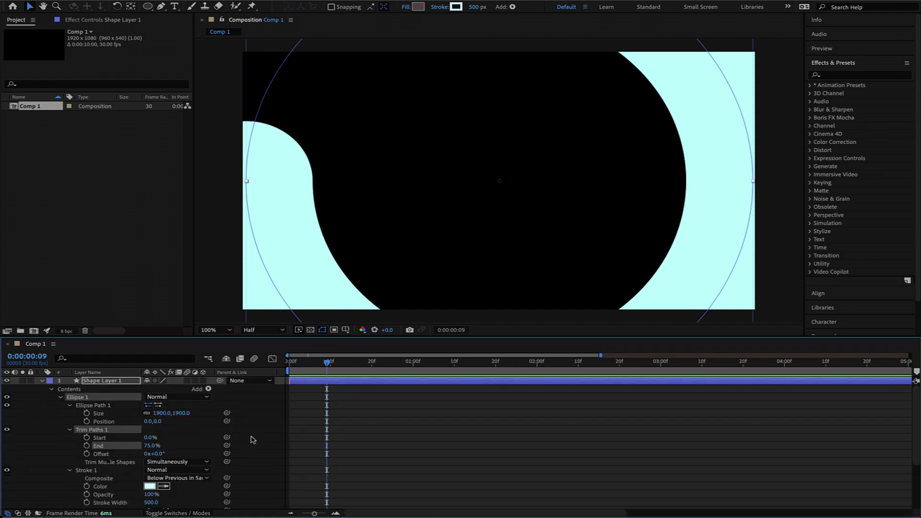
{"action": "left_click_drag", "start_coordinate": [329, 365], "coordinate": [332, 365]}
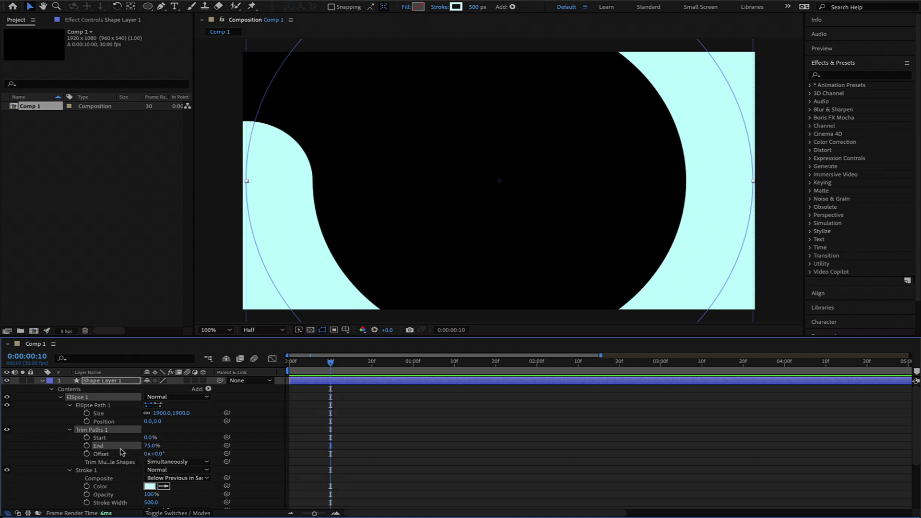
{"action": "left_click", "coordinate": [87, 446]}
{"action": "left_click", "coordinate": [149, 445]}
{"action": "key", "text": "Return"}
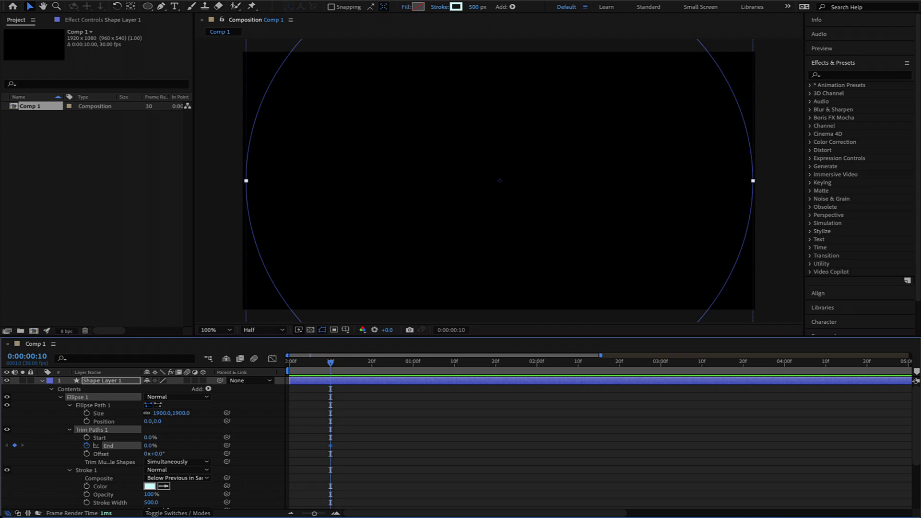
Set a second Trim Paths End keyframe of 100% at 0:00:01:20
{"action": "left_click_drag", "start_coordinate": [331, 364], "coordinate": [496, 364]}
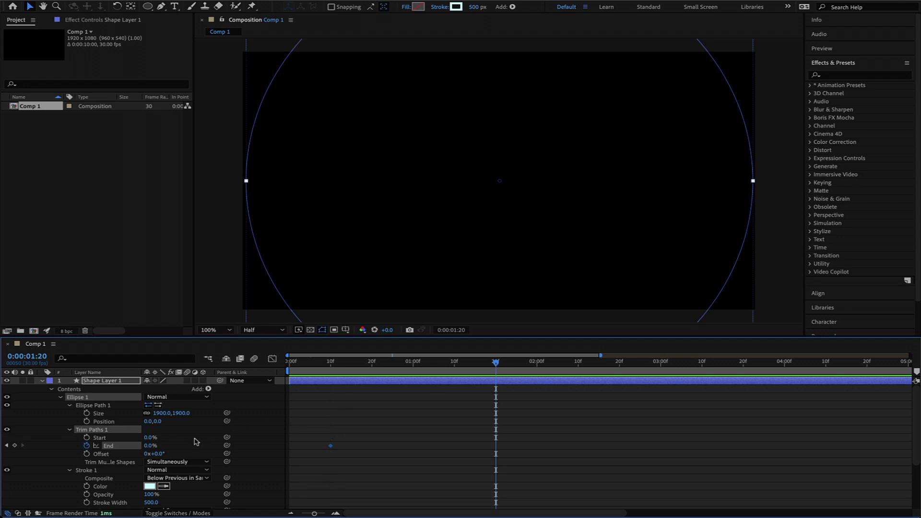
{"action": "left_click", "coordinate": [150, 446]}
{"action": "key", "text": "Return"}
{"action": "mouse_move", "coordinate": [496, 364]}
{"action": "left_mouse_down"}
{"action": "mouse_move", "coordinate": [315, 364]}
{"action": "mouse_move", "coordinate": [497, 367]}
{"action": "left_mouse_up"}
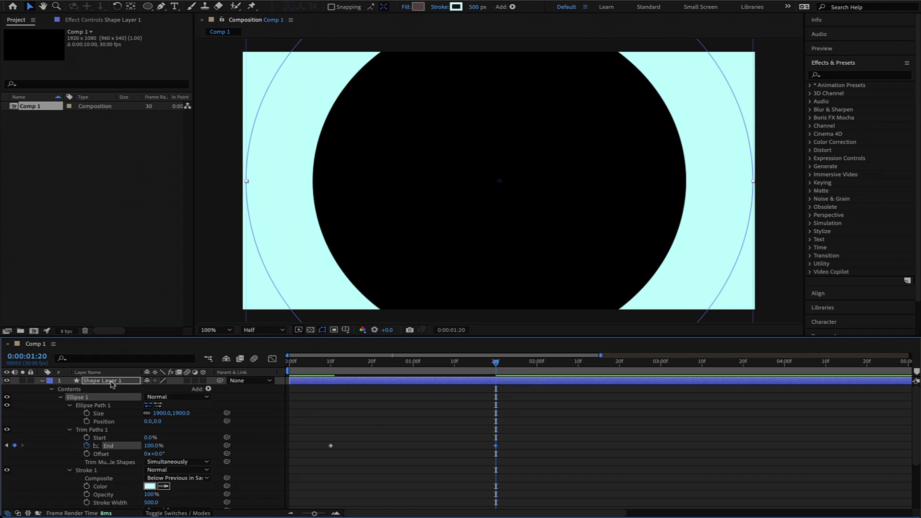
Keyframe the Scale of Shape Layer 1 at 100% at 0:00:01:20 and 0% at 0:00:00:10
{"action": "key", "text": "s"}
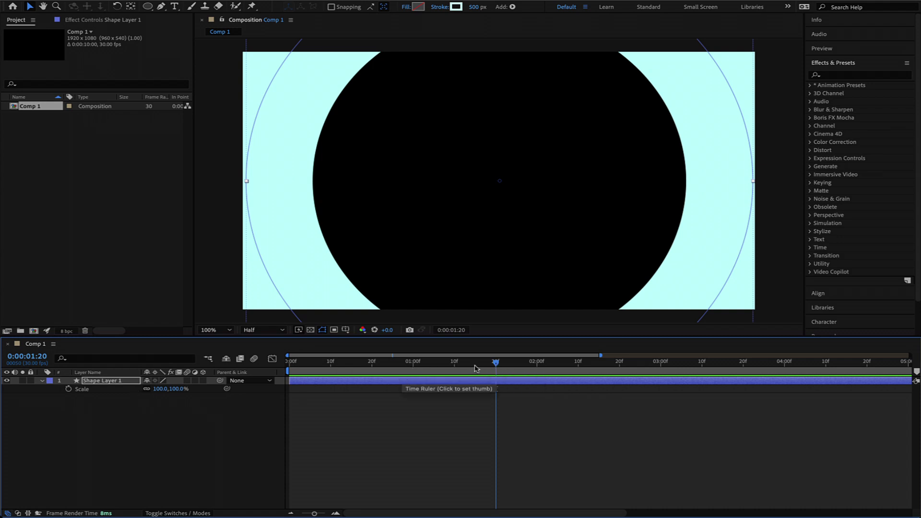
{"action": "left_click", "coordinate": [68, 389]}
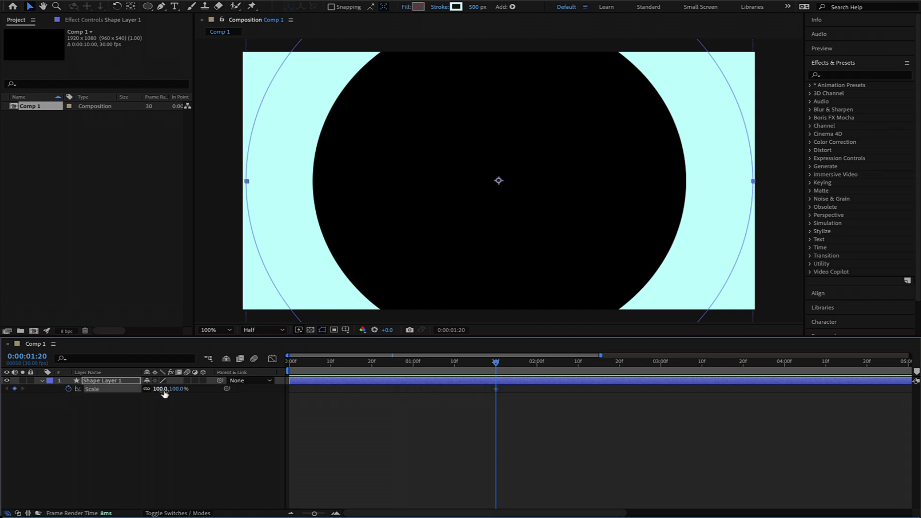
{"action": "left_click_drag", "start_coordinate": [497, 365], "coordinate": [332, 366]}
{"action": "left_click", "coordinate": [161, 390]}
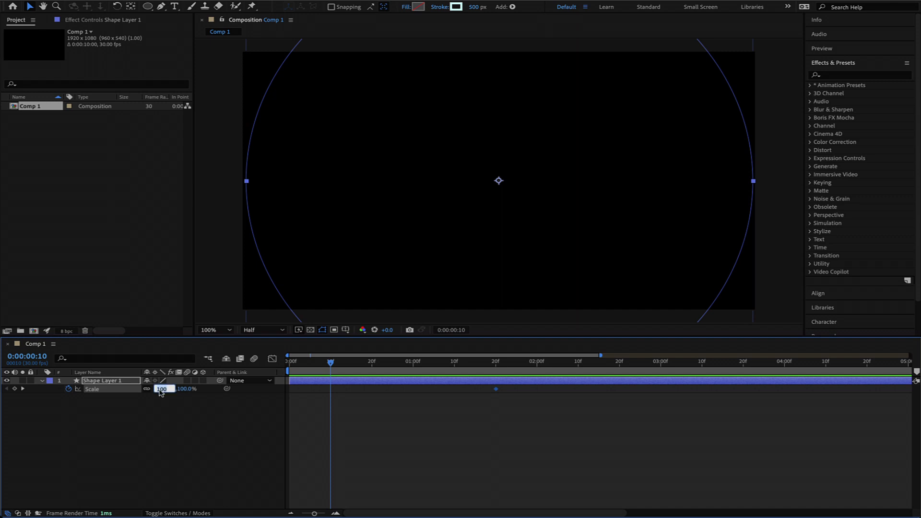
{"action": "key", "text": "Return"}
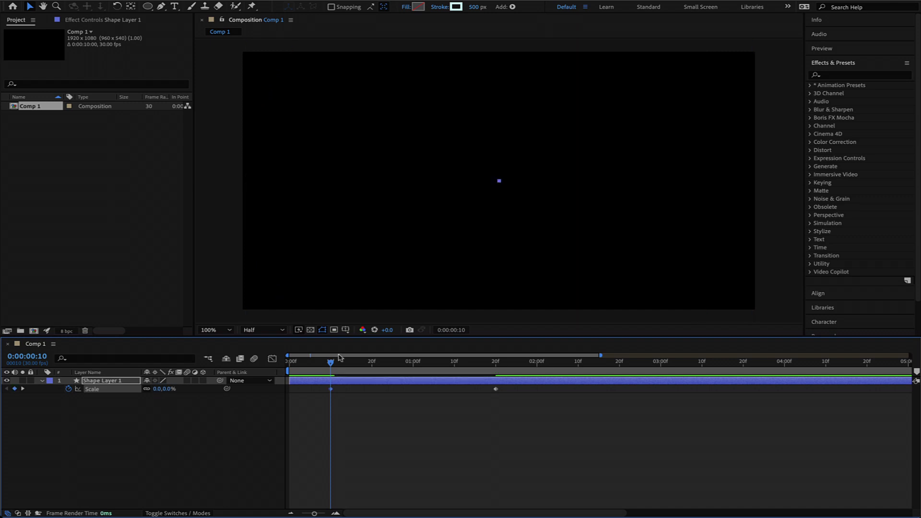
Expand Stroke 1 of Ellipse 1 and set a Stroke Width keyframe of 500 at 0:00:01:20
{"action": "left_click_drag", "start_coordinate": [333, 364], "coordinate": [494, 362]}
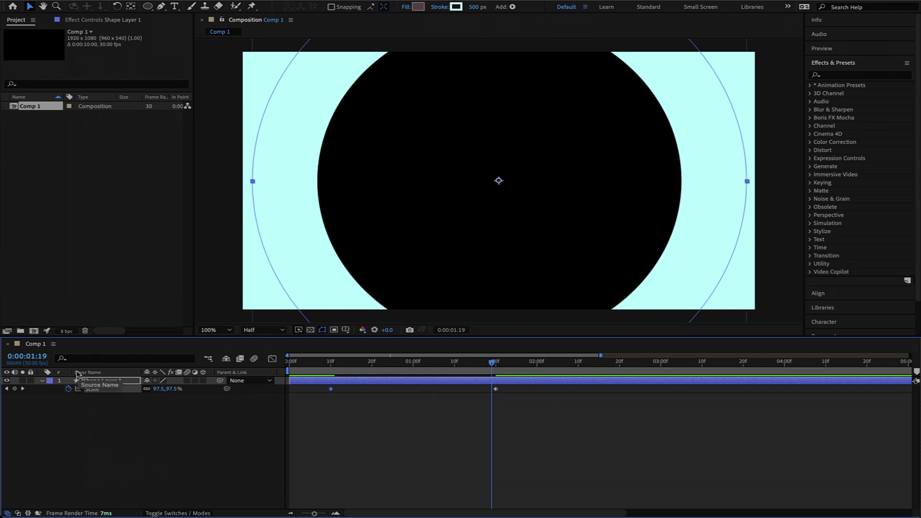
{"action": "left_click", "coordinate": [43, 382]}
{"action": "left_click", "coordinate": [42, 381]}
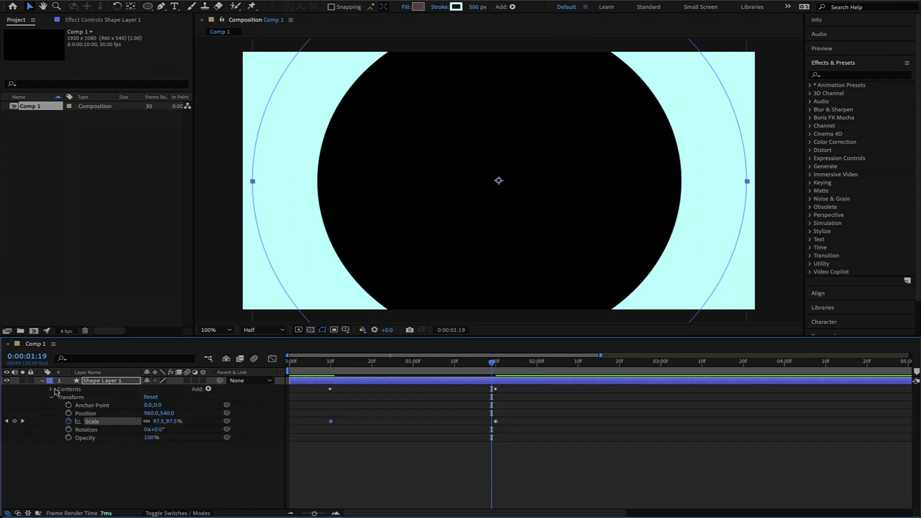
{"action": "left_click", "coordinate": [51, 390]}
{"action": "left_click", "coordinate": [59, 397]}
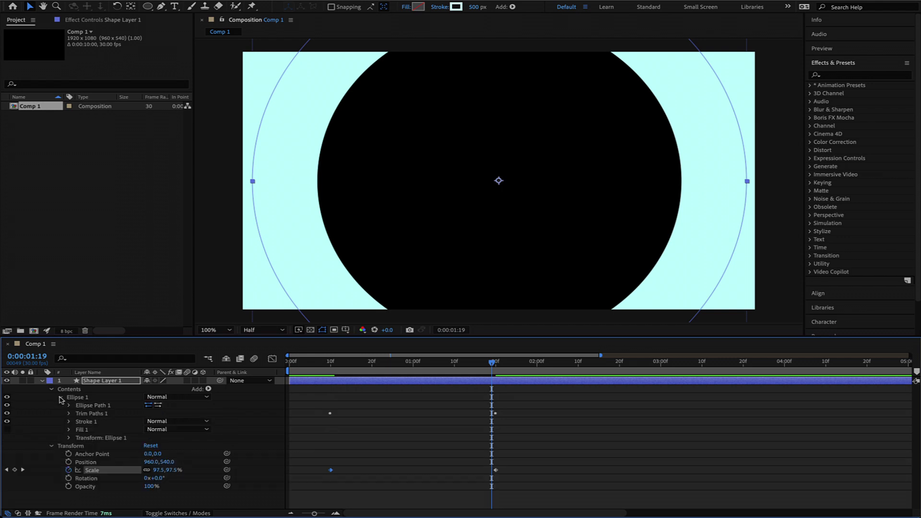
{"action": "left_click", "coordinate": [69, 423]}
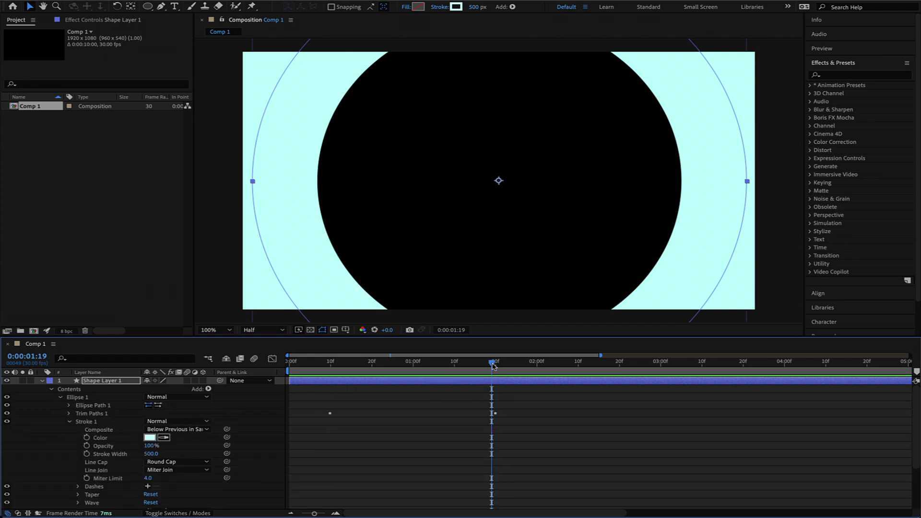
{"action": "left_click_drag", "start_coordinate": [493, 367], "coordinate": [496, 367]}
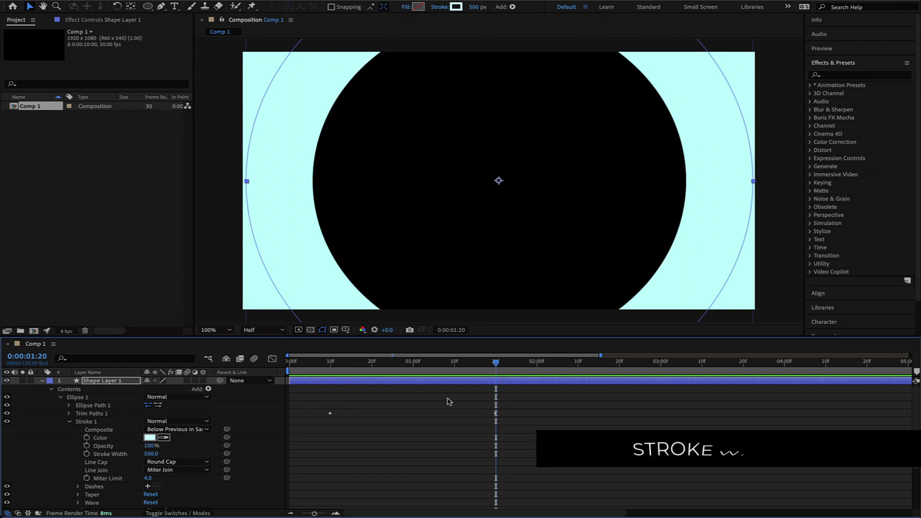
{"action": "left_click", "coordinate": [87, 454]}
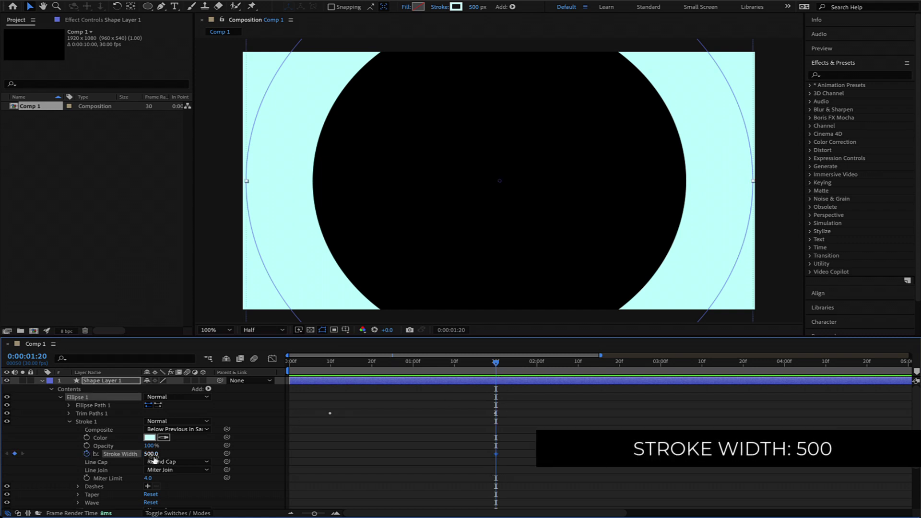
Set a Stroke Width keyframe of 100 at 0:00:00:10
{"action": "left_click_drag", "start_coordinate": [496, 364], "coordinate": [331, 368]}
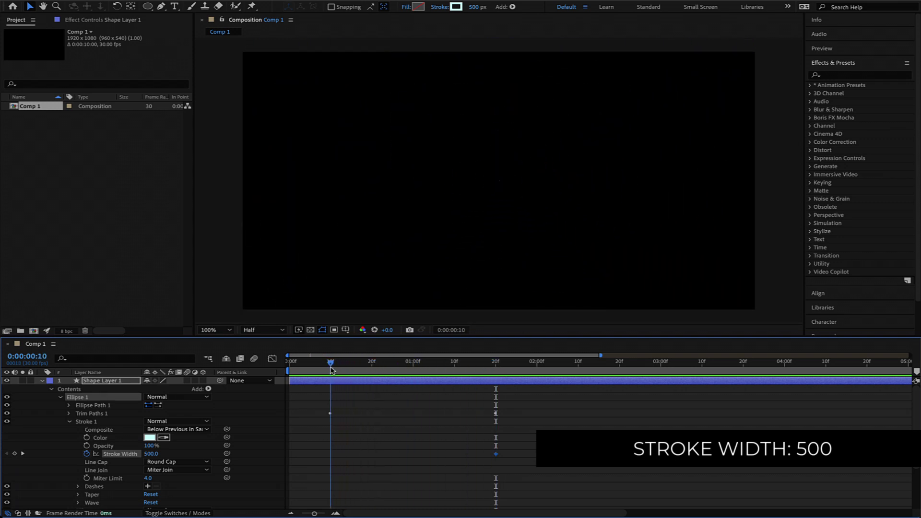
{"action": "left_click", "coordinate": [152, 454]}
{"action": "key", "text": "Return"}
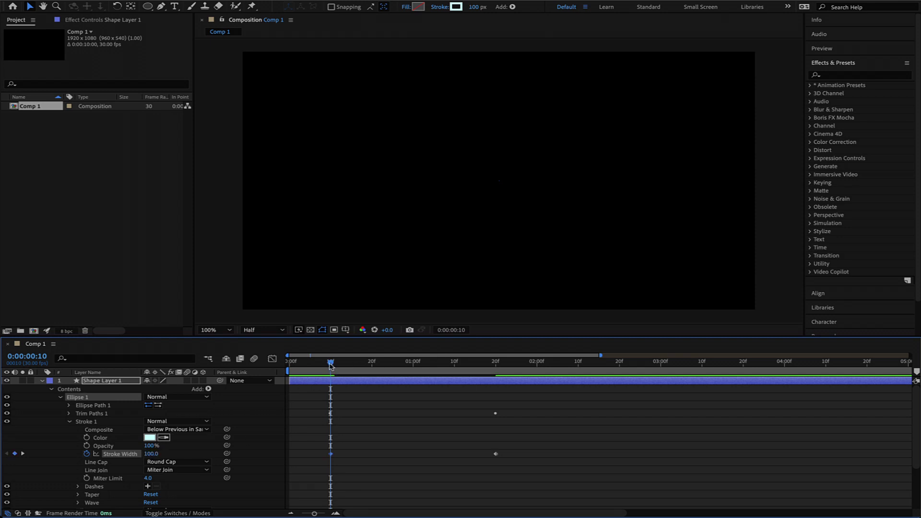
Show the layer's keyframed properties and apply Easy Ease to all End, Stroke Width and Scale keyframes
{"action": "key", "text": "u"}
{"action": "left_click_drag", "start_coordinate": [330, 363], "coordinate": [496, 363]}
{"action": "left_click_drag", "start_coordinate": [518, 393], "coordinate": [309, 421]}
{"action": "right_click", "coordinate": [331, 406]}
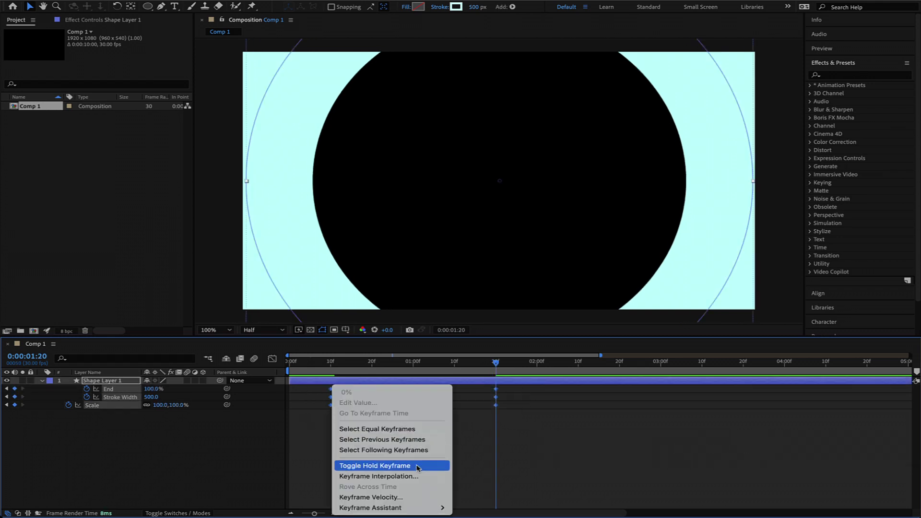
{"action": "mouse_move", "coordinate": [415, 509]}
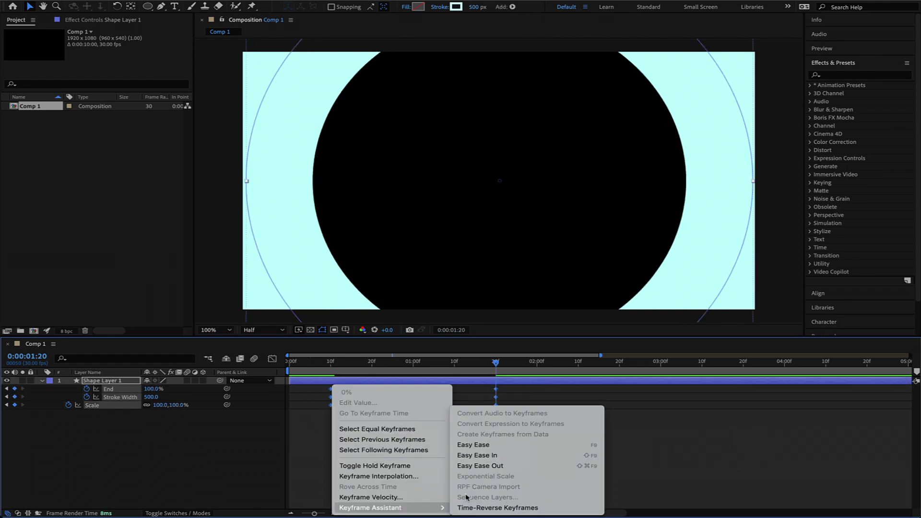
{"action": "left_click", "coordinate": [492, 446]}
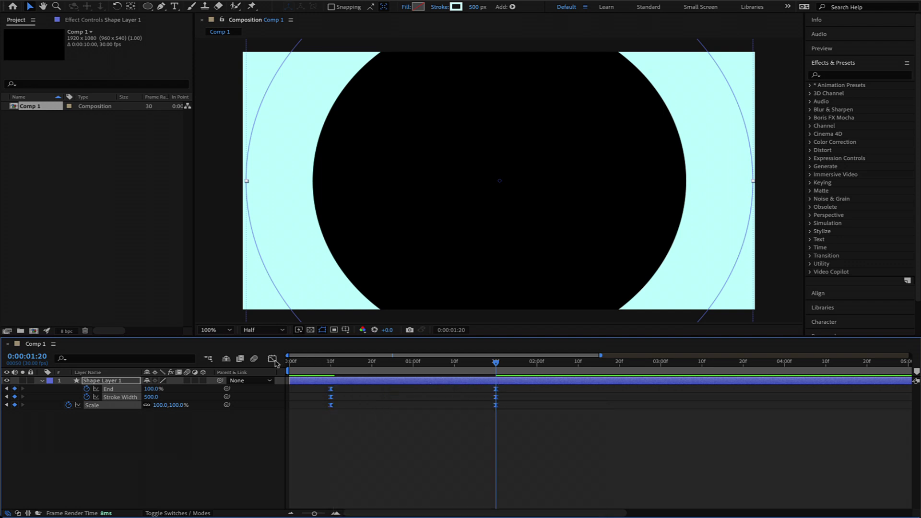
In the speed graph, lengthen the incoming ease of the End, Stroke Width and Scale keyframes at 0:00:01:20 so the motion slows towards its finish
{"action": "left_click", "coordinate": [273, 359]}
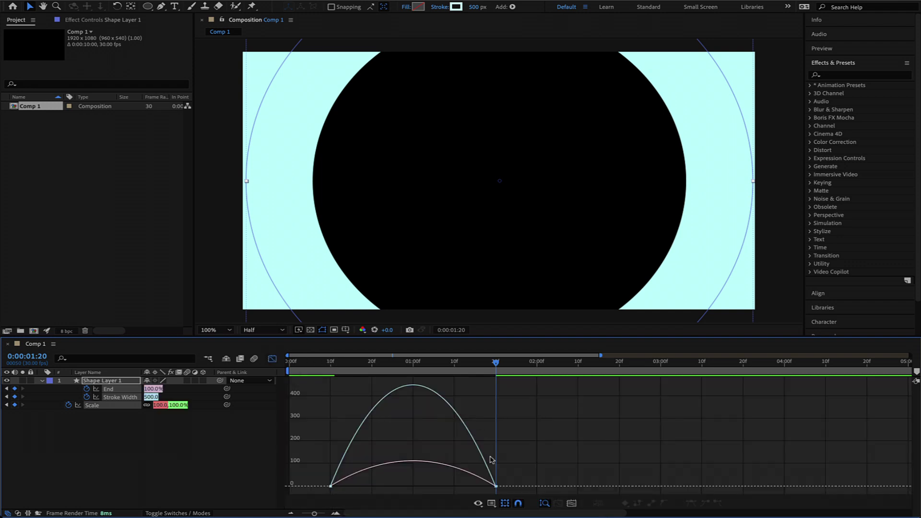
{"action": "left_click_drag", "start_coordinate": [532, 469], "coordinate": [479, 496]}
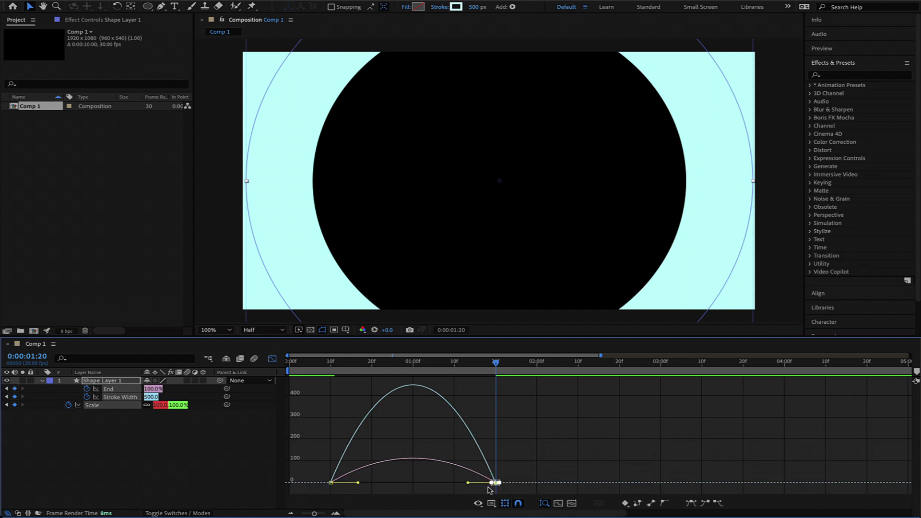
{"action": "left_click", "coordinate": [492, 503]}
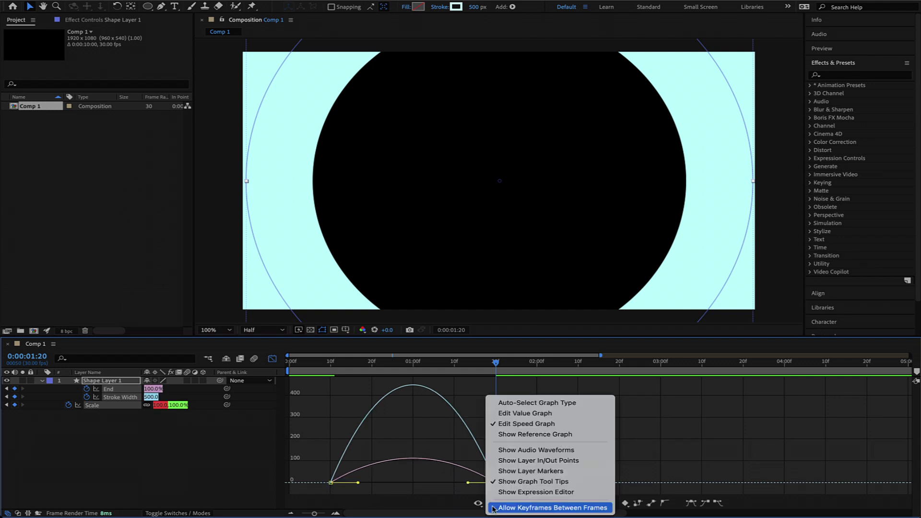
{"action": "left_click", "coordinate": [534, 428]}
{"action": "left_click_drag", "start_coordinate": [527, 471], "coordinate": [411, 488]}
{"action": "mouse_move", "coordinate": [490, 371]}
{"action": "left_mouse_down"}
{"action": "mouse_move", "coordinate": [341, 374]}
{"action": "mouse_move", "coordinate": [477, 365]}
{"action": "mouse_move", "coordinate": [402, 370]}
{"action": "left_mouse_up"}
{"action": "left_click", "coordinate": [272, 360]}
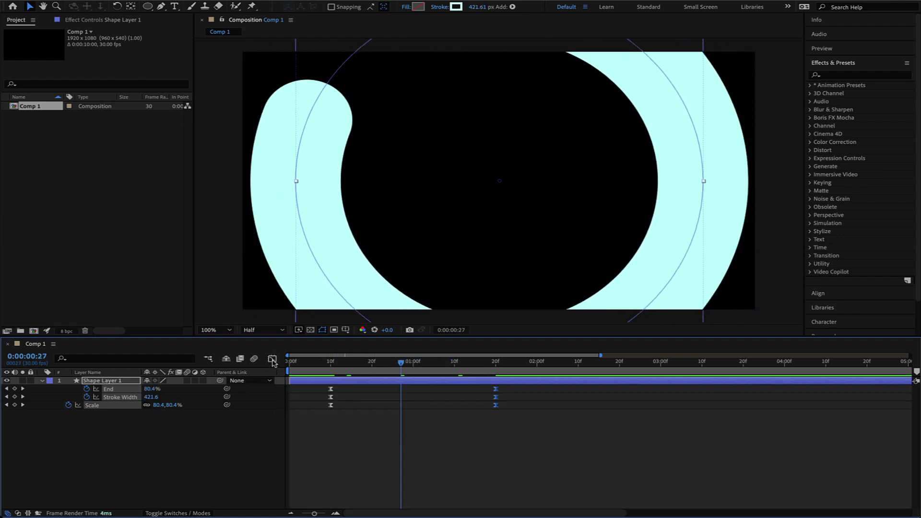
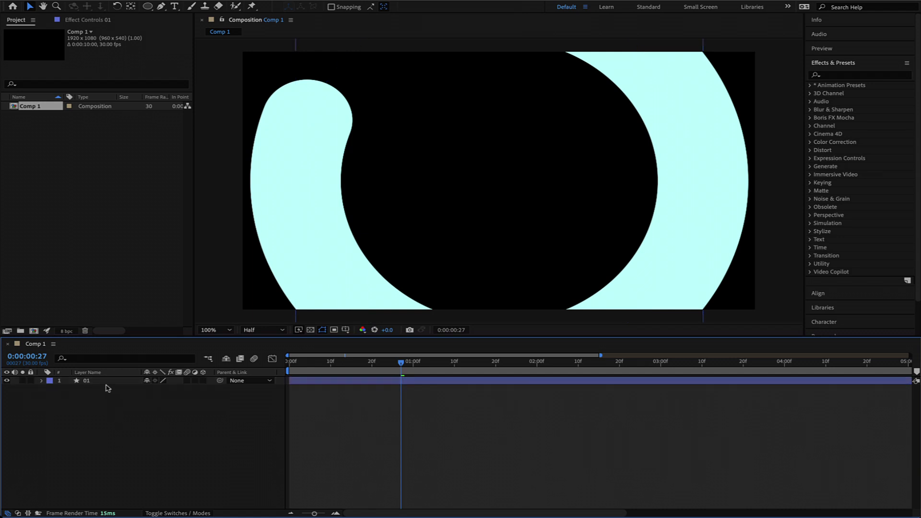
Duplicate layer 01 and recolour the copy's stroke with the cyan #3EDBF0 copied from the Neon palettes on Color Hunt
{"action": "key", "text": "super+d"}
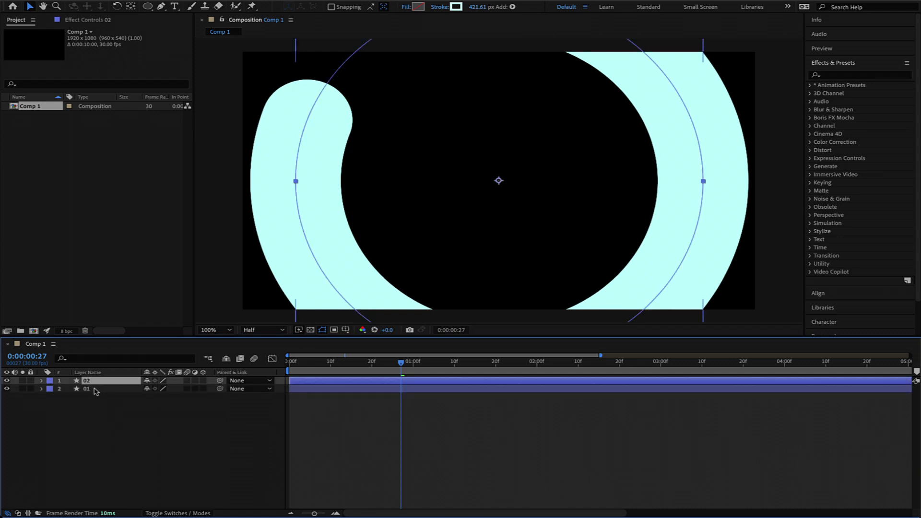
{"action": "key", "text": "super+Tab"}
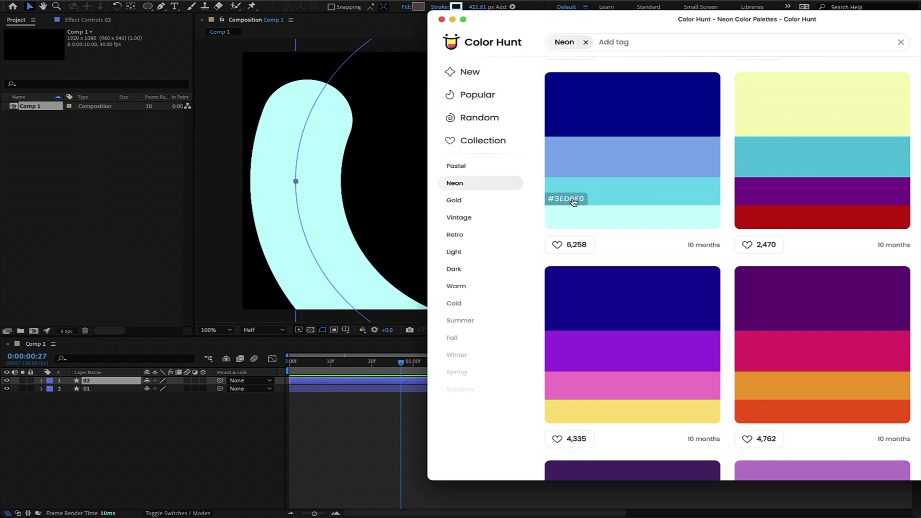
{"action": "left_click", "coordinate": [574, 203]}
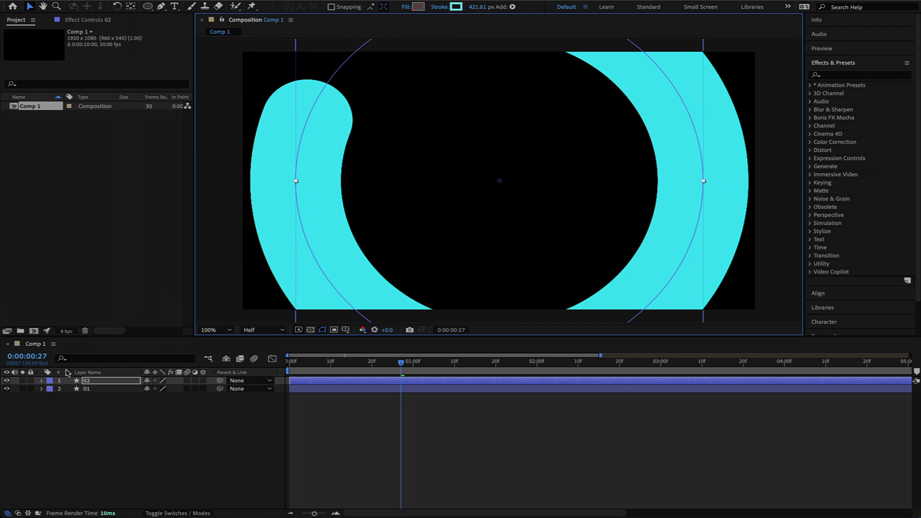
Expand Ellipse Path 1 of layer 02 and set its size to 1050 by 1050
{"action": "left_click", "coordinate": [41, 381]}
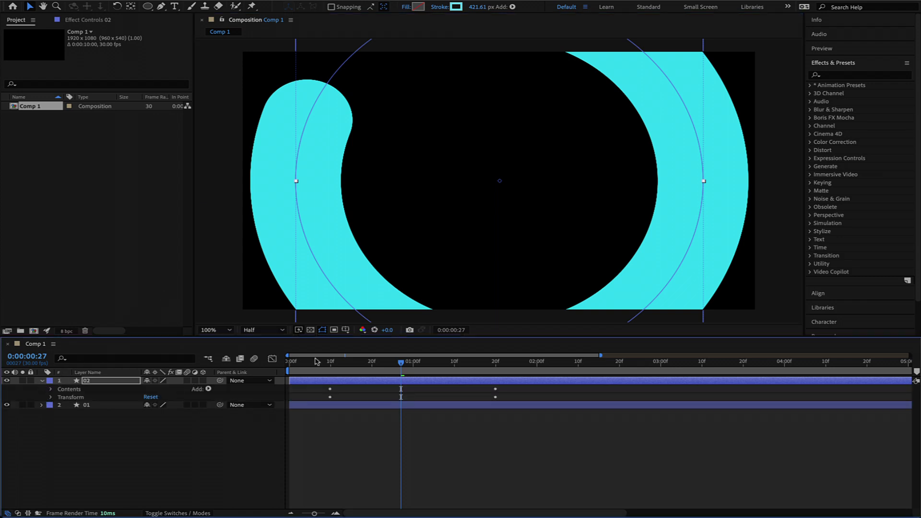
{"action": "left_click", "coordinate": [51, 390]}
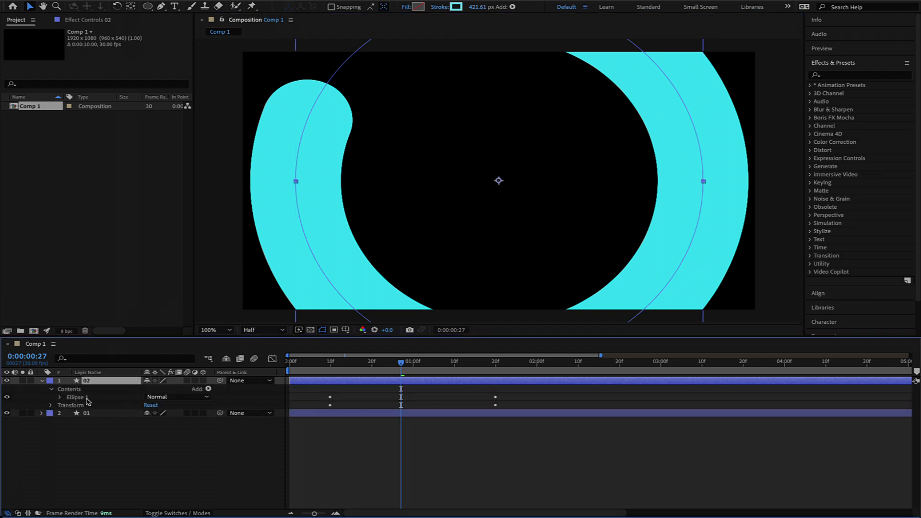
{"action": "left_click", "coordinate": [60, 398]}
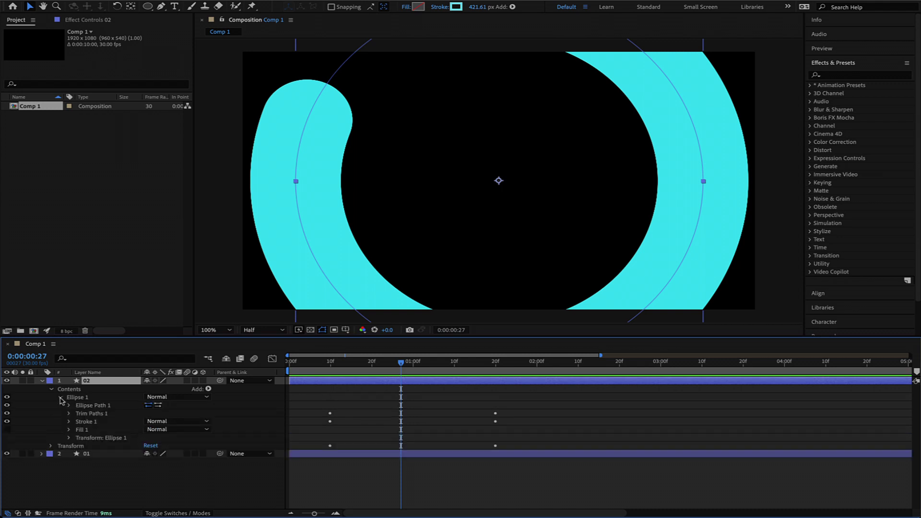
{"action": "left_click", "coordinate": [69, 406]}
{"action": "left_click", "coordinate": [160, 414]}
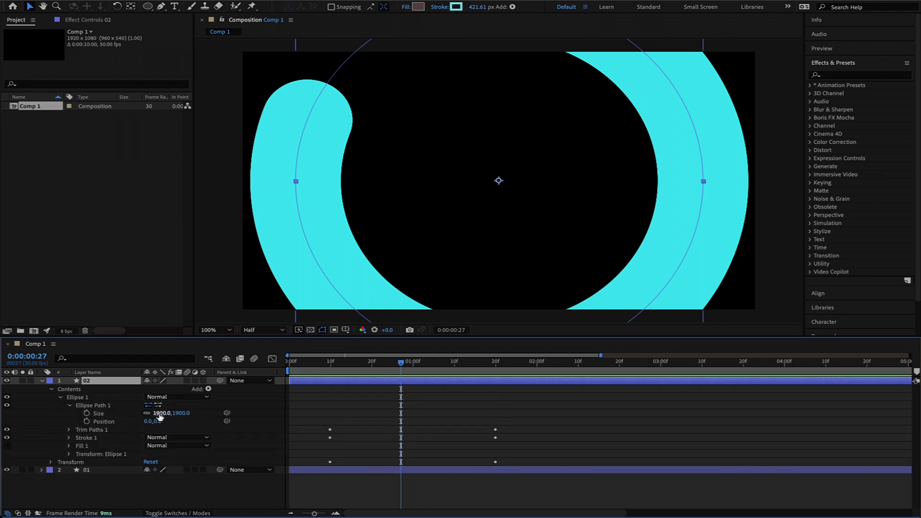
{"action": "type", "text": "1"}
{"action": "key", "text": "Return"}
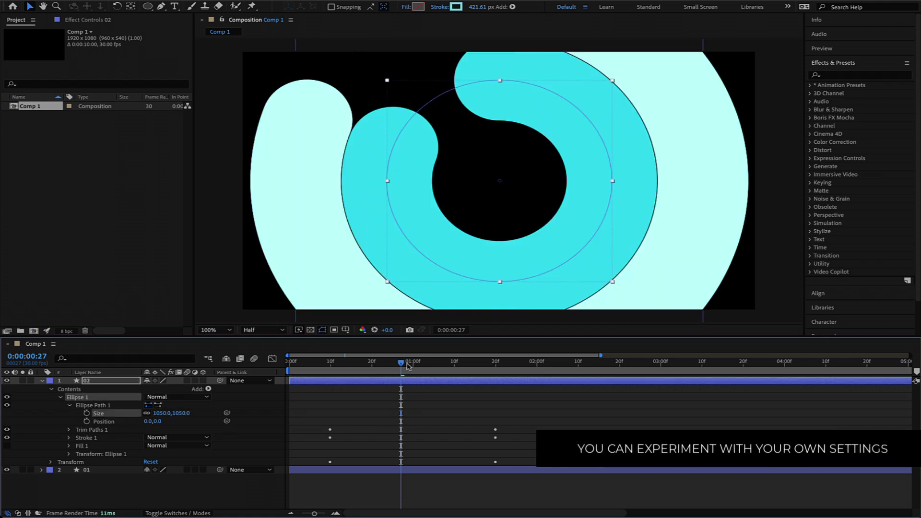
Show layer 02's keyframed properties and set its Stroke Width keyframe at 0:00:01:20 to 350
{"action": "mouse_move", "coordinate": [403, 363]}
{"action": "left_mouse_down"}
{"action": "mouse_move", "coordinate": [432, 363]}
{"action": "mouse_move", "coordinate": [397, 364]}
{"action": "left_mouse_up"}
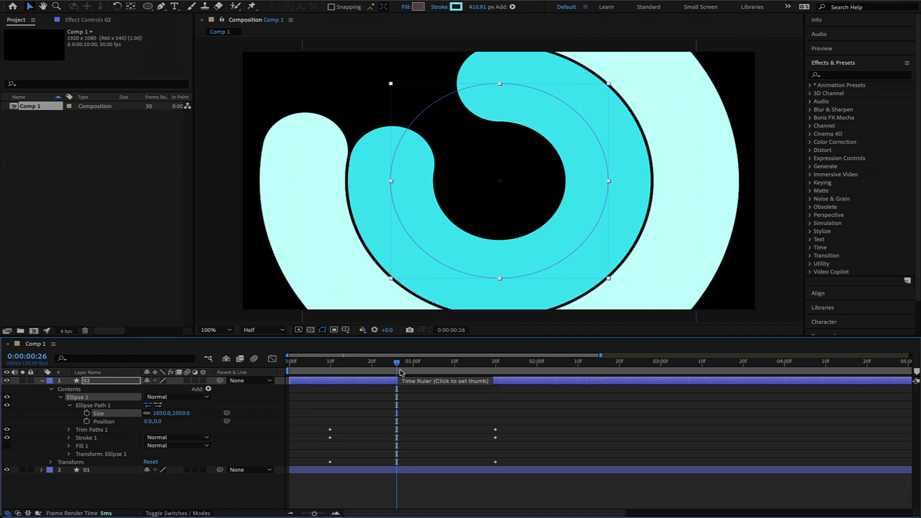
{"action": "left_click_drag", "start_coordinate": [397, 369], "coordinate": [499, 368]}
{"action": "key", "text": "u"}
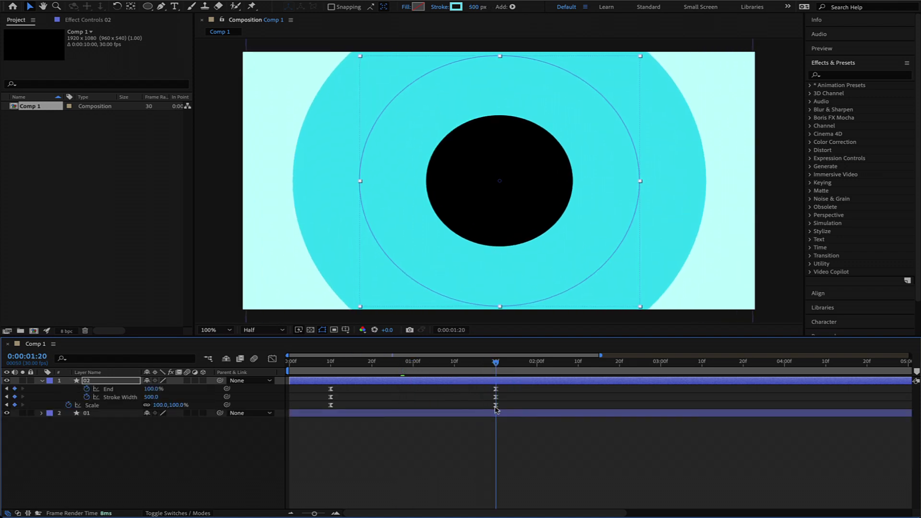
{"action": "left_click", "coordinate": [151, 397]}
{"action": "left_click", "coordinate": [498, 365]}
{"action": "left_click", "coordinate": [152, 397]}
{"action": "type", "text": "350"}
{"action": "key", "text": "Return"}
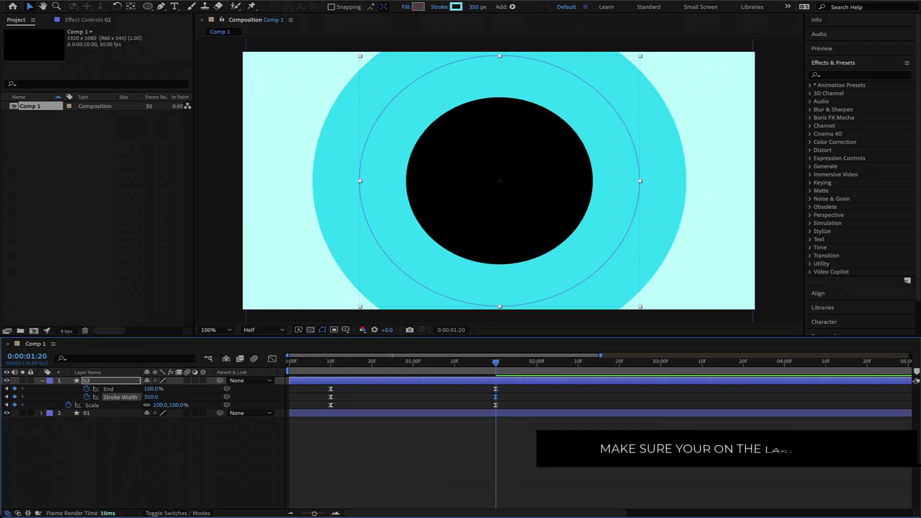
Change layer 02's Stroke Width keyframe at 0:00:01:20 to 360
{"action": "mouse_move", "coordinate": [503, 364]}
{"action": "left_mouse_down"}
{"action": "mouse_move", "coordinate": [427, 364]}
{"action": "mouse_move", "coordinate": [497, 364]}
{"action": "left_mouse_up"}
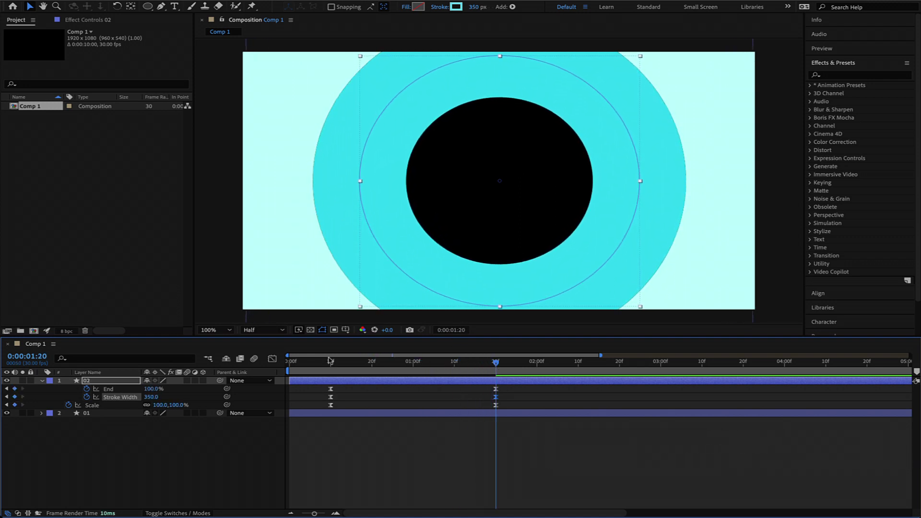
{"action": "left_click", "coordinate": [149, 398]}
{"action": "type", "text": "360"}
{"action": "key", "text": "Return"}
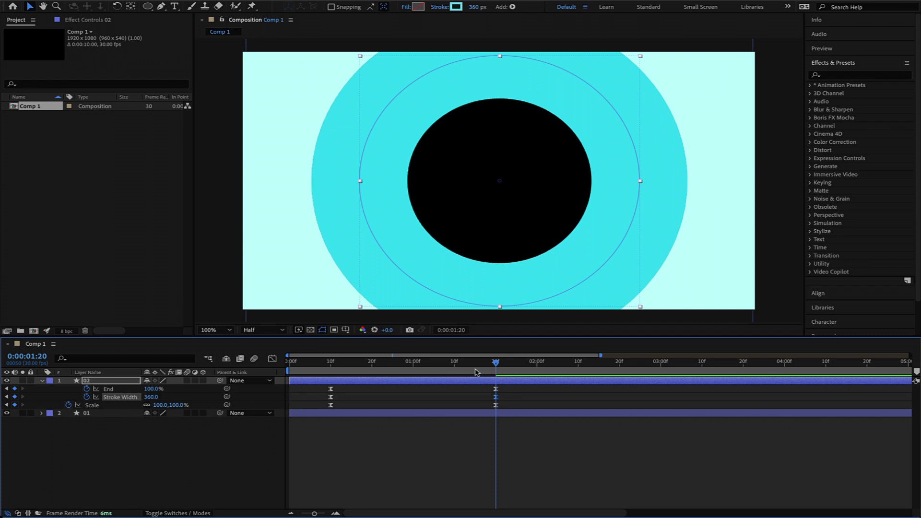
Set layer 02's Rotation to 90° and scrub the animation to about 0:00:00:26 to check its new orientation
{"action": "mouse_move", "coordinate": [486, 366]}
{"action": "left_mouse_down"}
{"action": "mouse_move", "coordinate": [329, 367]}
{"action": "mouse_move", "coordinate": [472, 363]}
{"action": "mouse_move", "coordinate": [422, 366]}
{"action": "left_mouse_up"}
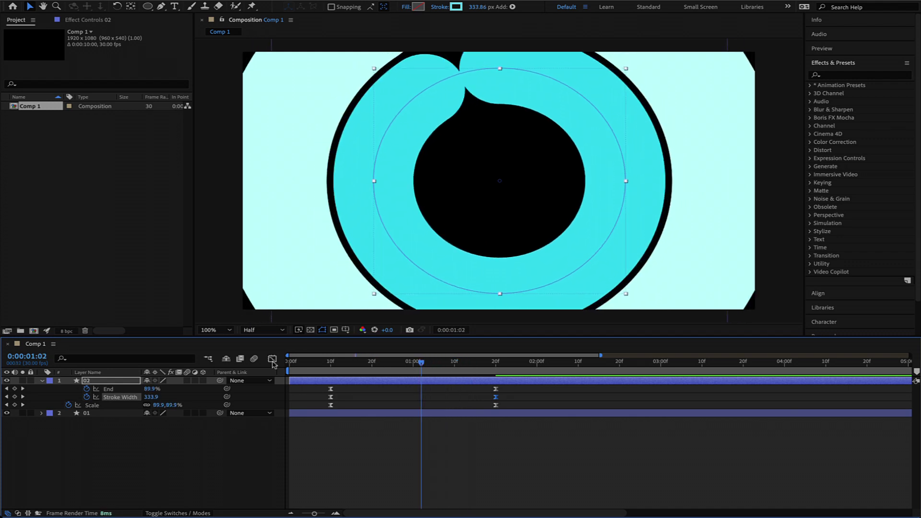
{"action": "key", "text": "r"}
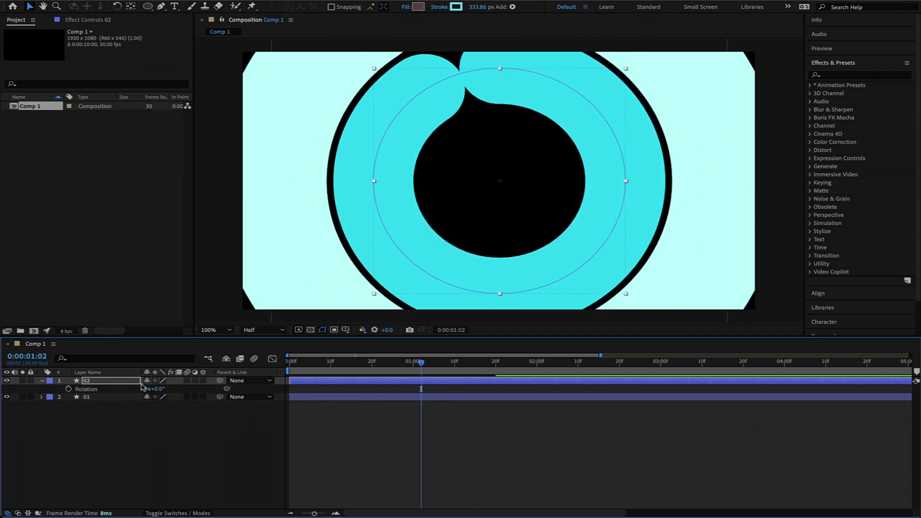
{"action": "left_click", "coordinate": [159, 389]}
{"action": "key", "text": "Return"}
{"action": "left_click_drag", "start_coordinate": [422, 363], "coordinate": [376, 363]}
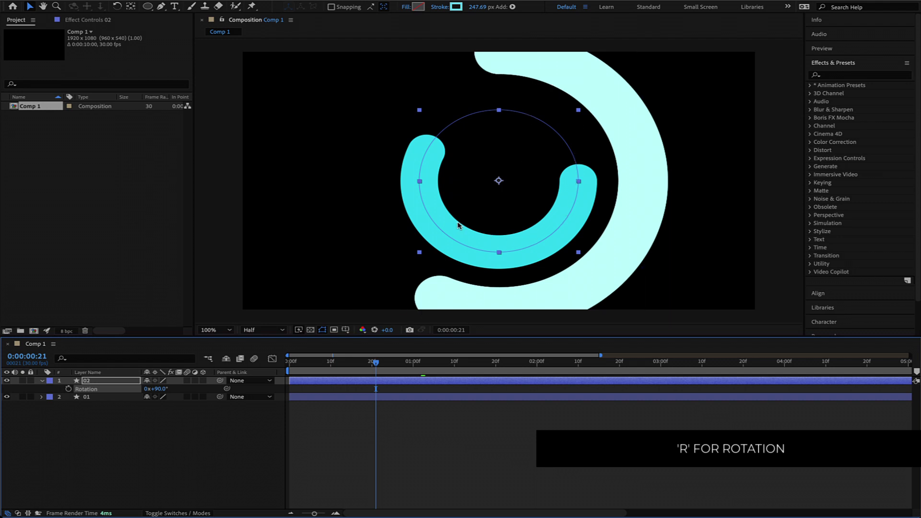
{"action": "left_click_drag", "start_coordinate": [376, 364], "coordinate": [397, 365]}
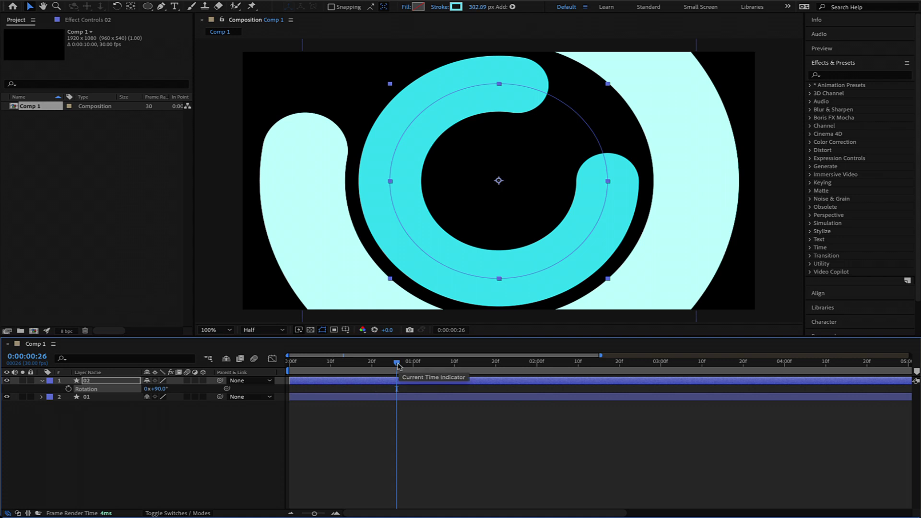
Duplicate layer 02 and recolour the copy's stroke with the light blue copied from the same Neon palette on Color Hunt
{"action": "left_click", "coordinate": [154, 438]}
{"action": "left_click", "coordinate": [97, 383]}
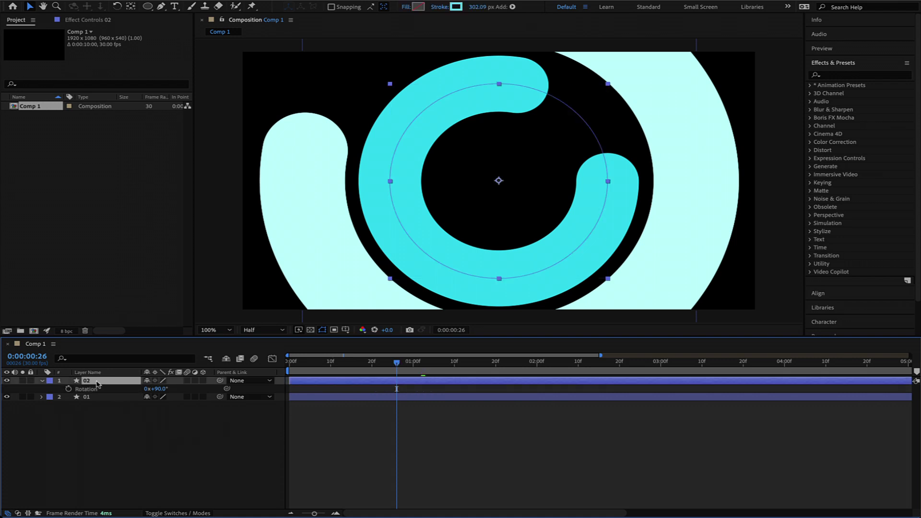
{"action": "left_click", "coordinate": [123, 433]}
{"action": "left_click", "coordinate": [93, 384]}
{"action": "key", "text": "ctrl+d"}
{"action": "mouse_move", "coordinate": [392, 365]}
{"action": "left_mouse_down"}
{"action": "mouse_move", "coordinate": [311, 363]}
{"action": "mouse_move", "coordinate": [393, 363]}
{"action": "left_mouse_up"}
{"action": "key", "text": "super+Tab"}
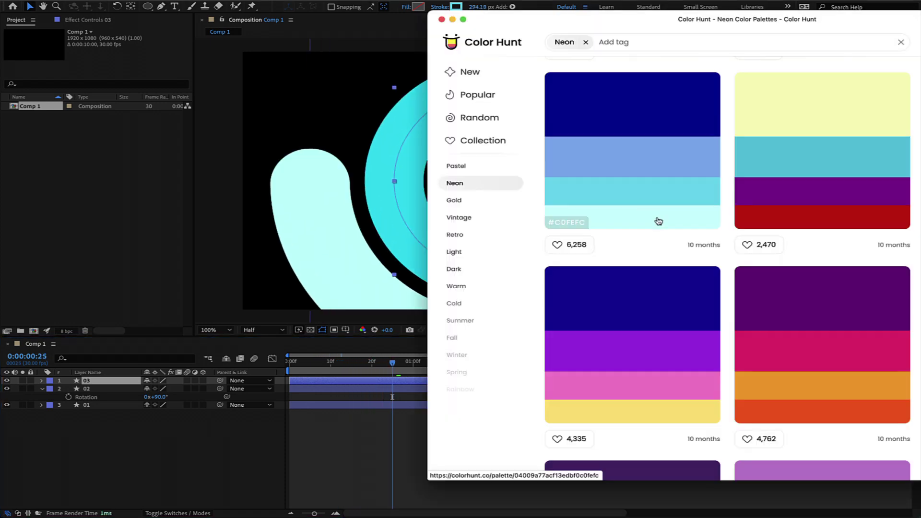
{"action": "left_click", "coordinate": [569, 174]}
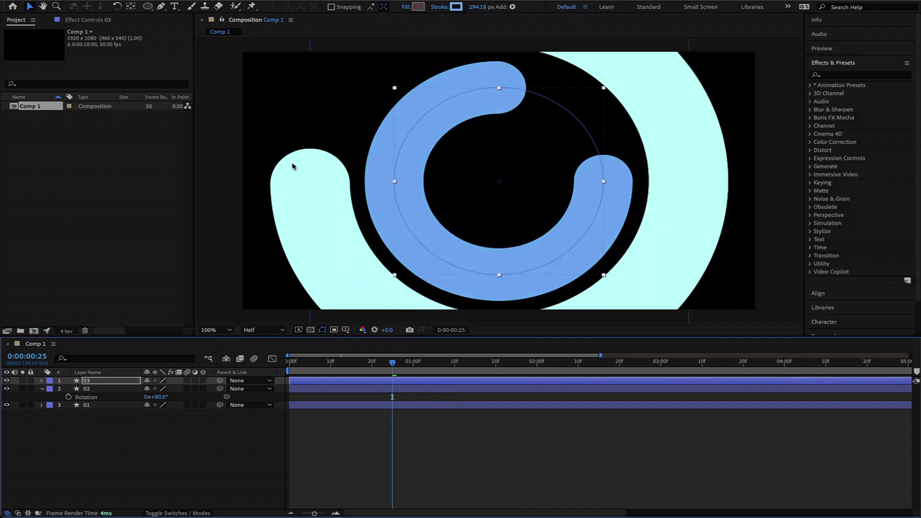
Expand Ellipse Path 1 of layer 03 and set its size to 320 by 320
{"action": "left_click", "coordinate": [42, 381]}
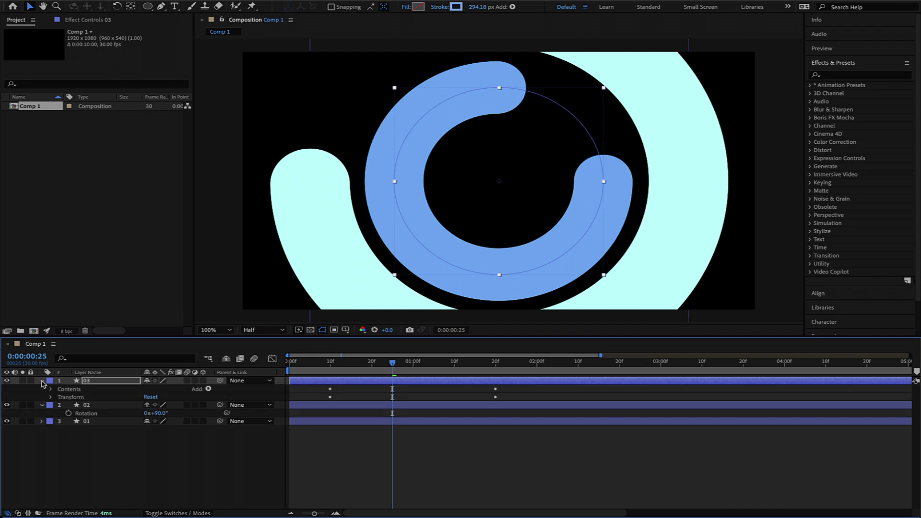
{"action": "left_click", "coordinate": [51, 390]}
{"action": "left_click", "coordinate": [57, 399]}
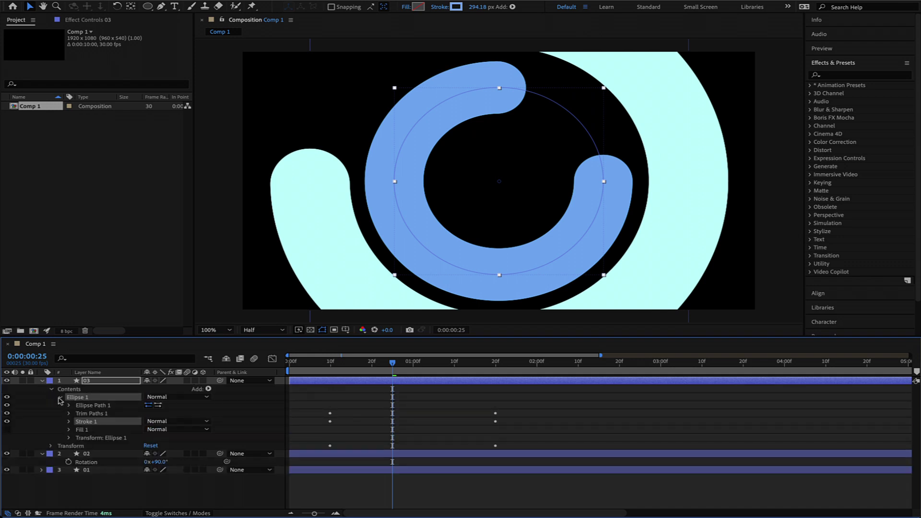
{"action": "left_click", "coordinate": [70, 406]}
{"action": "left_click", "coordinate": [160, 414]}
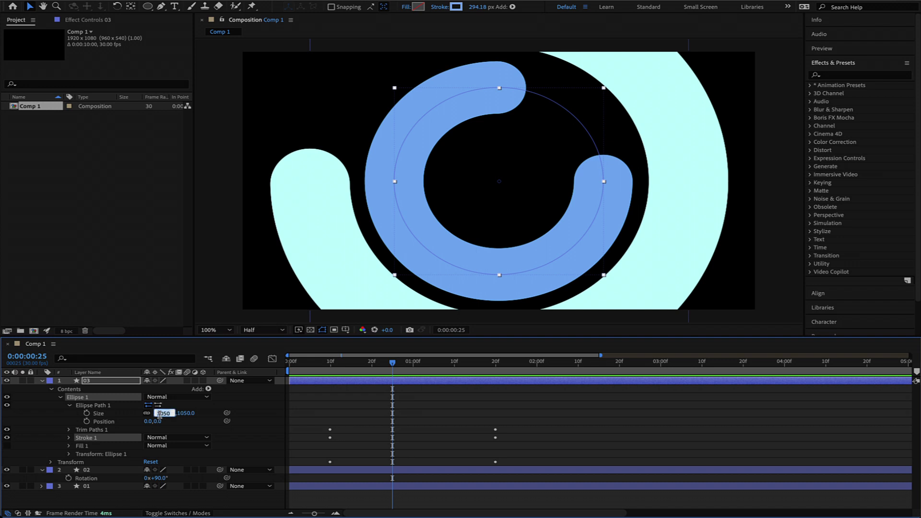
{"action": "type", "text": "320"}
{"action": "key", "text": "Return"}
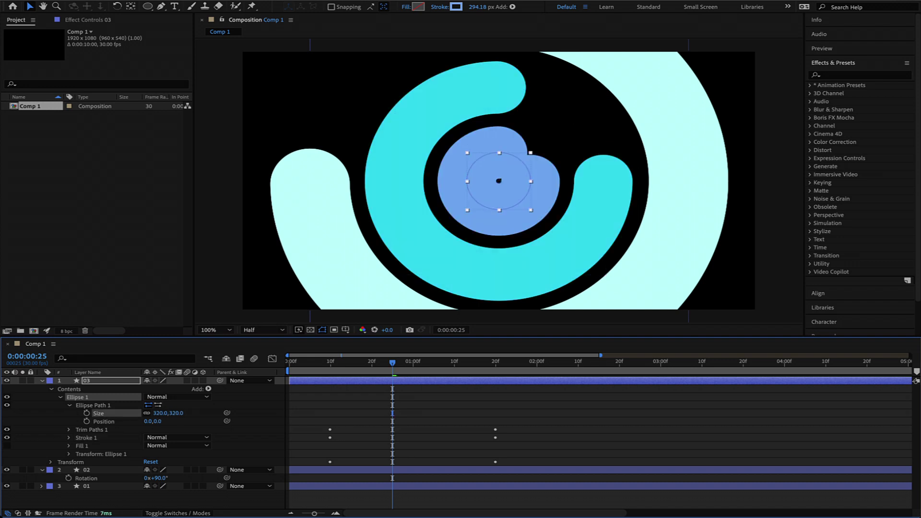
Set layer 03's Stroke Width keyframe at 0:00:01:20 to 380 and show the title/action-safe guides
{"action": "left_click", "coordinate": [413, 363]}
{"action": "left_click_drag", "start_coordinate": [426, 363], "coordinate": [499, 356]}
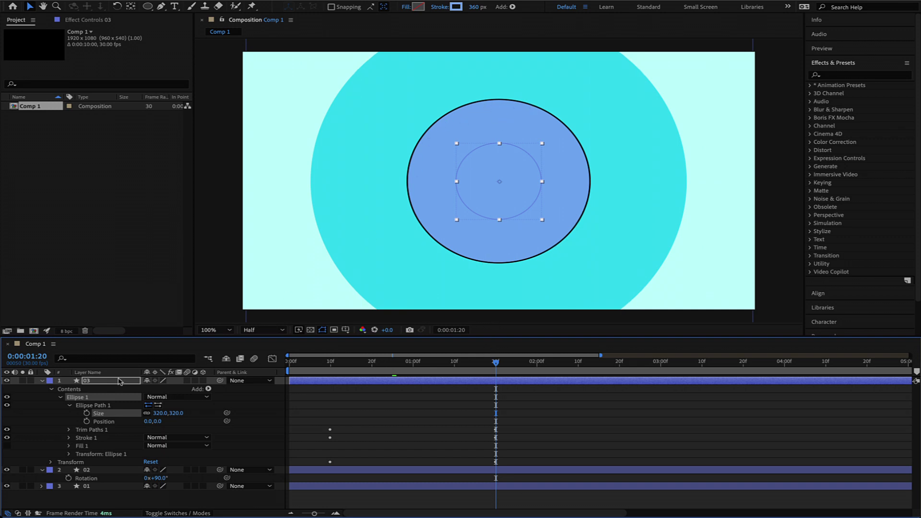
{"action": "key", "text": "u"}
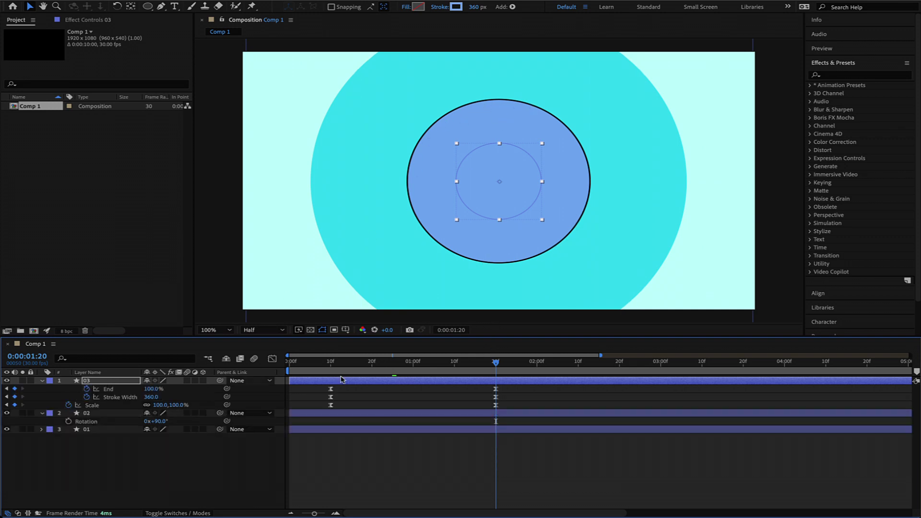
{"action": "left_click_drag", "start_coordinate": [152, 398], "coordinate": [157, 398]}
{"action": "left_click", "coordinate": [157, 398]}
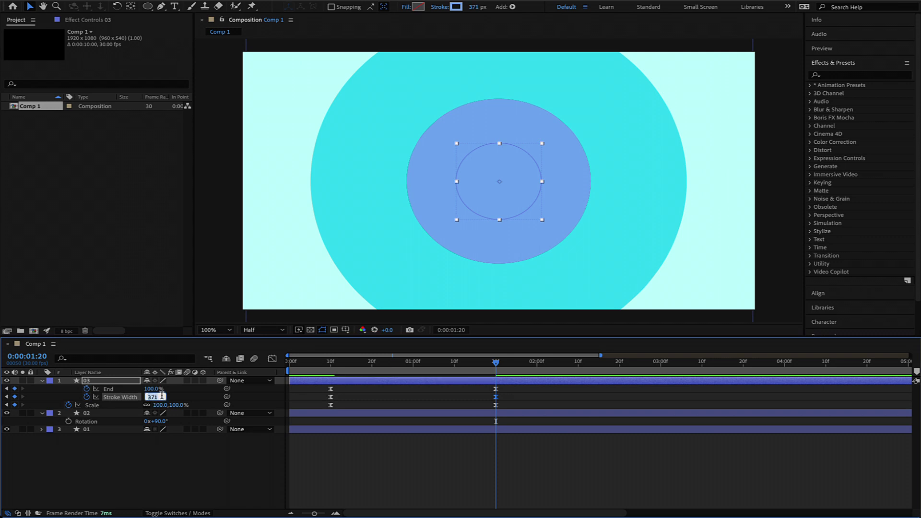
{"action": "type", "text": "380"}
{"action": "key", "text": "Return"}
{"action": "key", "text": "apostrophe"}
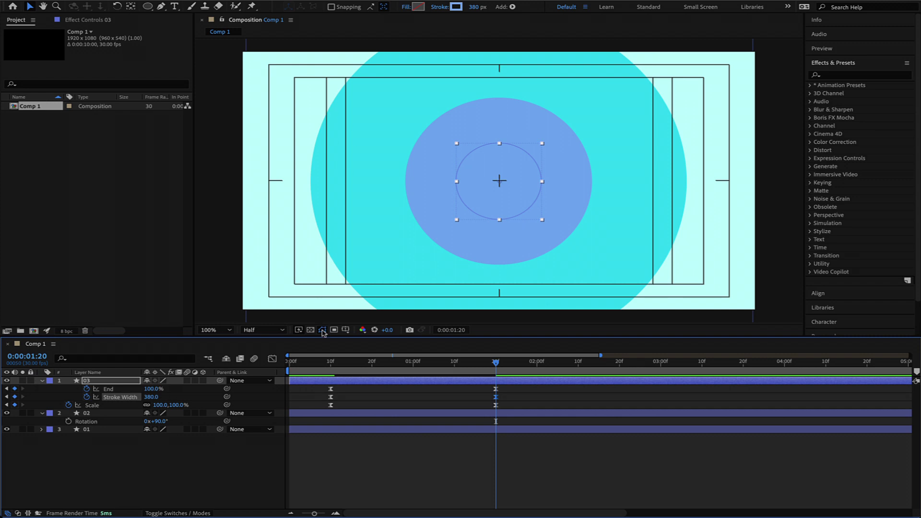
Set layer 03's Rotation to 25x+90.0° with the time at 0:00:00:20 and check the neighbouring frames
{"action": "key", "text": "u"}
{"action": "mouse_move", "coordinate": [463, 360]}
{"action": "left_mouse_down"}
{"action": "mouse_move", "coordinate": [531, 349]}
{"action": "mouse_move", "coordinate": [359, 357]}
{"action": "mouse_move", "coordinate": [432, 359]}
{"action": "mouse_move", "coordinate": [372, 358]}
{"action": "left_mouse_up"}
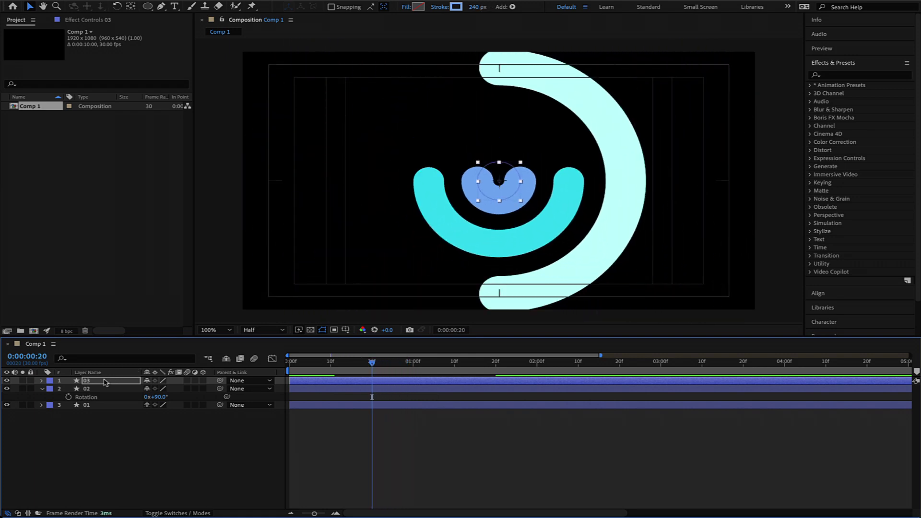
{"action": "key", "text": "r"}
{"action": "left_click", "coordinate": [158, 389]}
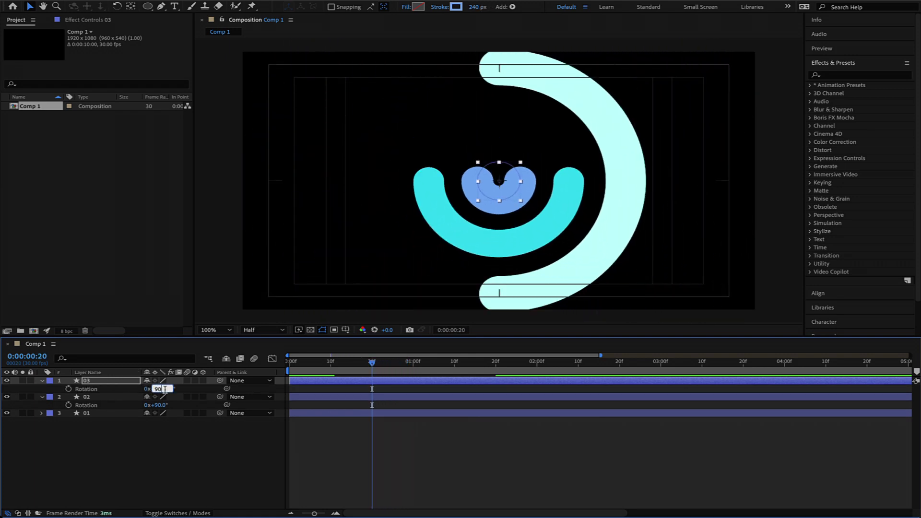
{"action": "type", "text": "9090"}
{"action": "key", "text": "Return"}
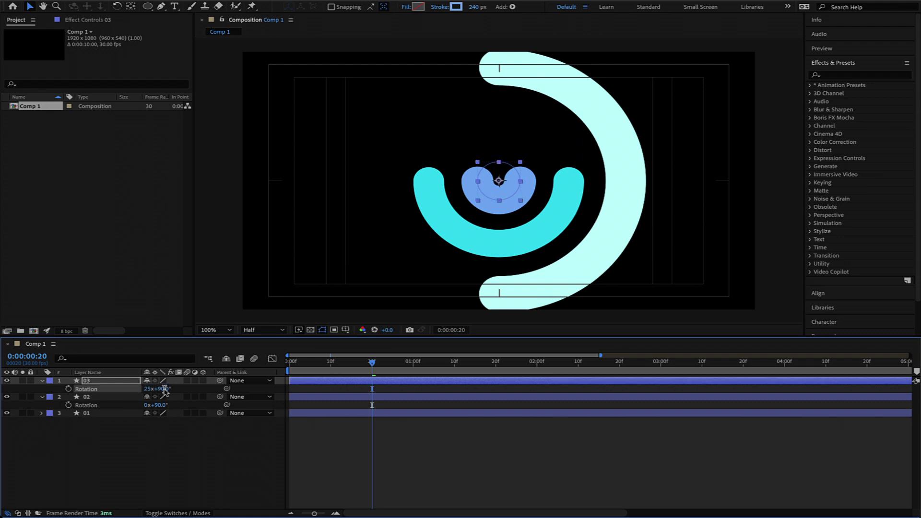
{"action": "mouse_move", "coordinate": [372, 361]}
{"action": "left_mouse_down"}
{"action": "mouse_move", "coordinate": [348, 363]}
{"action": "mouse_move", "coordinate": [455, 363]}
{"action": "mouse_move", "coordinate": [369, 362]}
{"action": "left_mouse_up"}
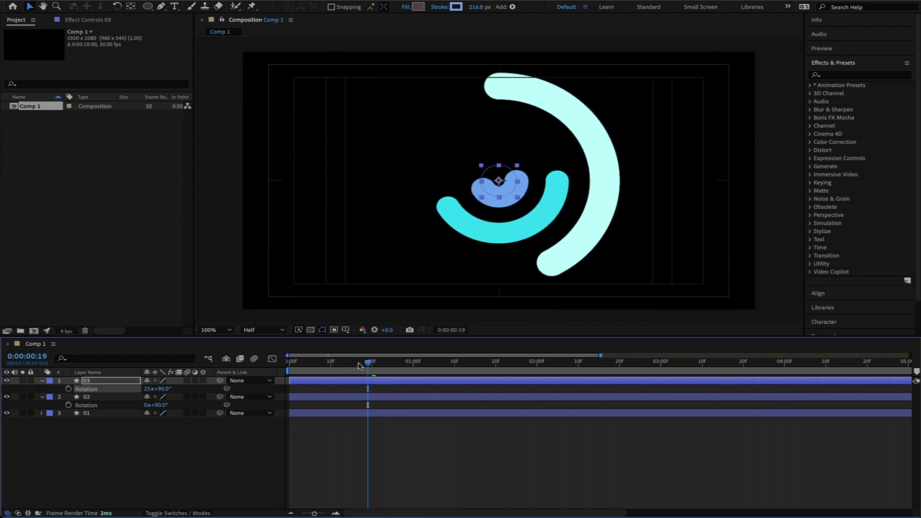
Shift layer 01 in time so it starts at frame 5, and scrub through the animation to check the delay
{"action": "key", "text": "equal"}
{"action": "key", "text": "equal"}
{"action": "key", "text": "equal"}
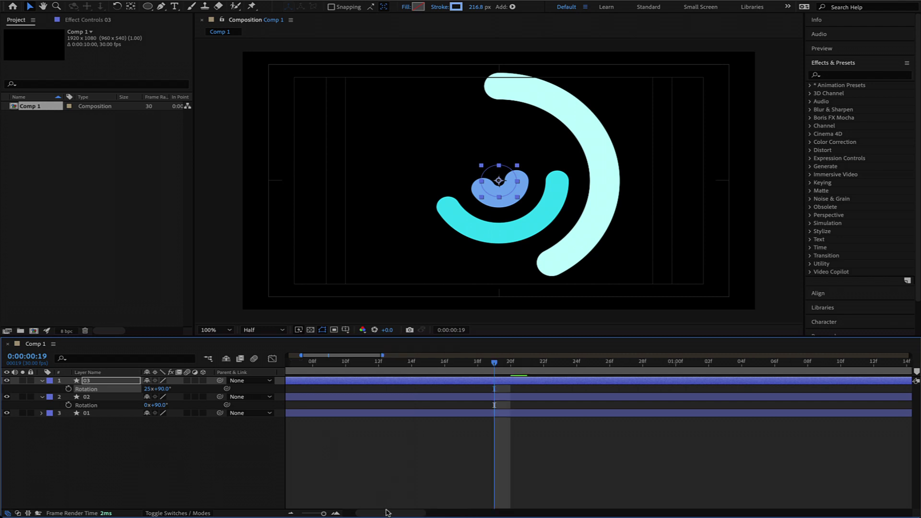
{"action": "left_click_drag", "start_coordinate": [388, 513], "coordinate": [372, 513]}
{"action": "left_click", "coordinate": [317, 416]}
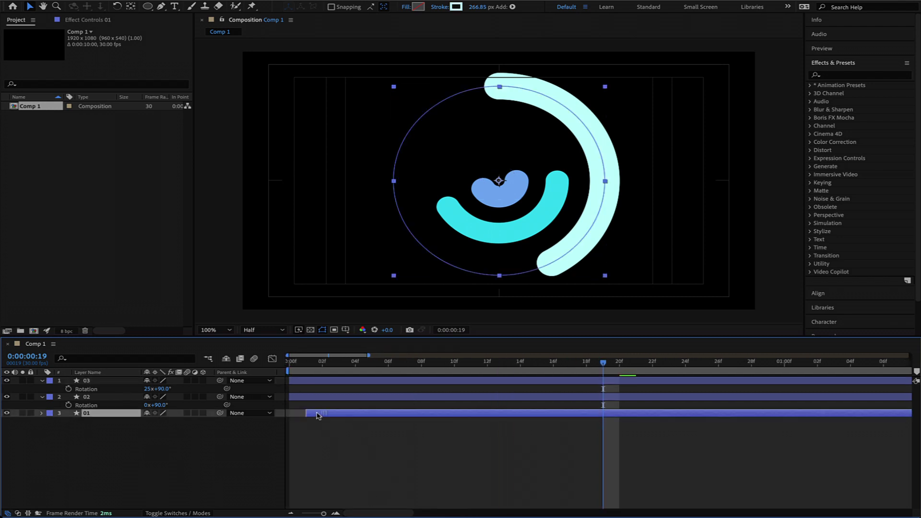
{"action": "left_click_drag", "start_coordinate": [316, 416], "coordinate": [394, 414]}
{"action": "key", "text": "equal"}
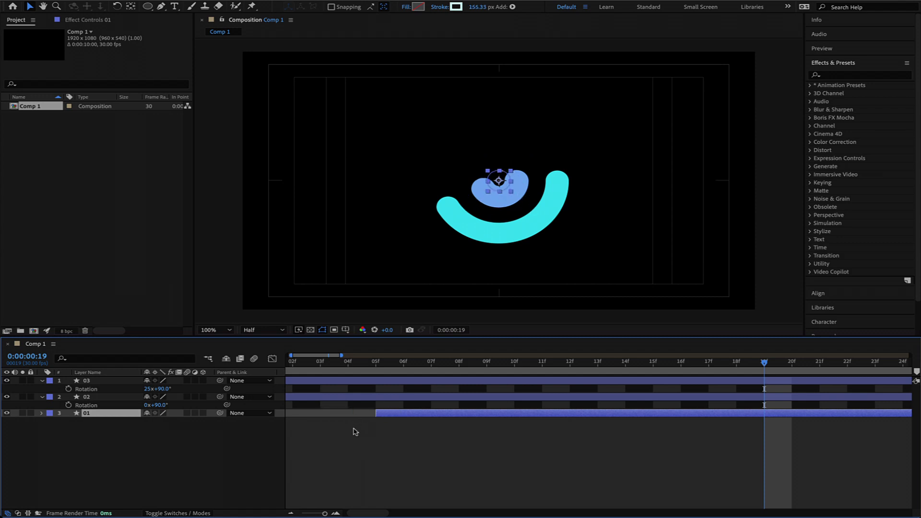
{"action": "key", "text": "minus"}
{"action": "key", "text": "minus"}
{"action": "key", "text": "minus"}
{"action": "left_click_drag", "start_coordinate": [330, 366], "coordinate": [365, 355]}
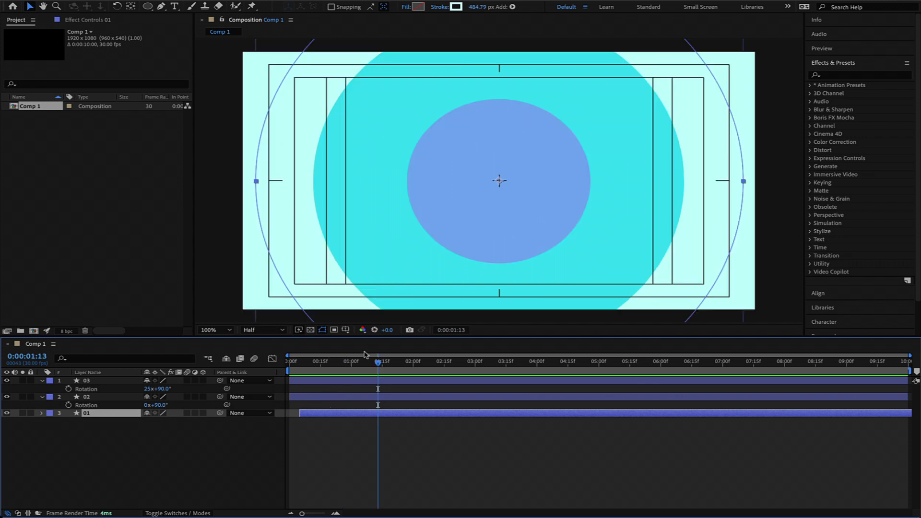
Duplicate layer 01, place the copy beneath it in the layer stack and shift the copy back to about the composition's start
{"action": "left_click", "coordinate": [109, 422]}
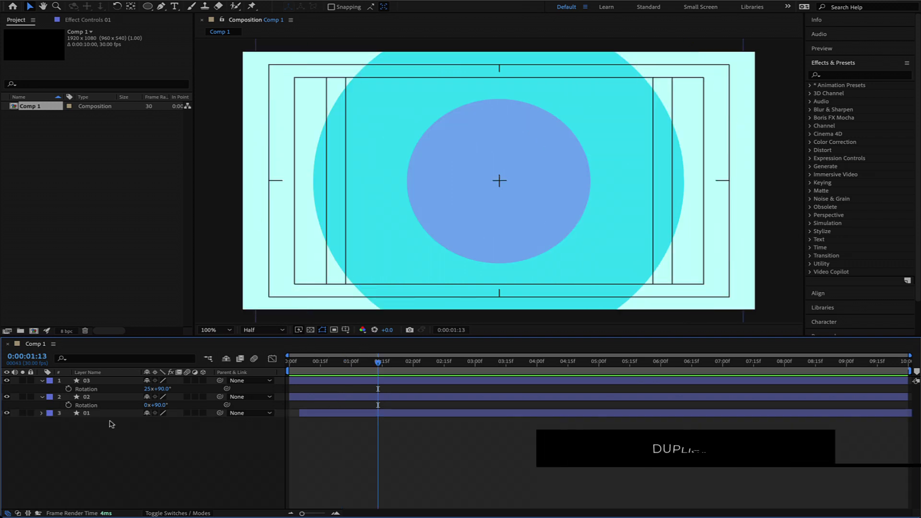
{"action": "left_click", "coordinate": [97, 415]}
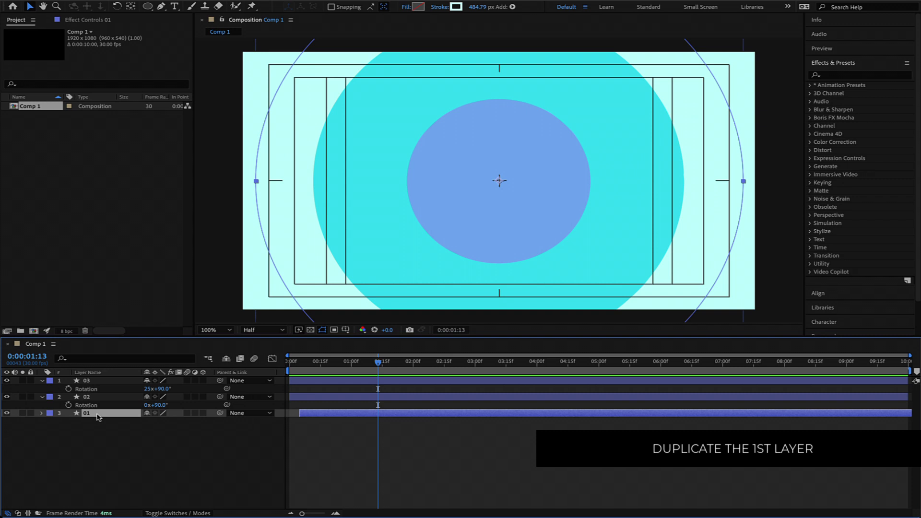
{"action": "key", "text": "ctrl+d"}
{"action": "left_click_drag", "start_coordinate": [98, 417], "coordinate": [101, 428]}
{"action": "left_click_drag", "start_coordinate": [311, 426], "coordinate": [303, 420]}
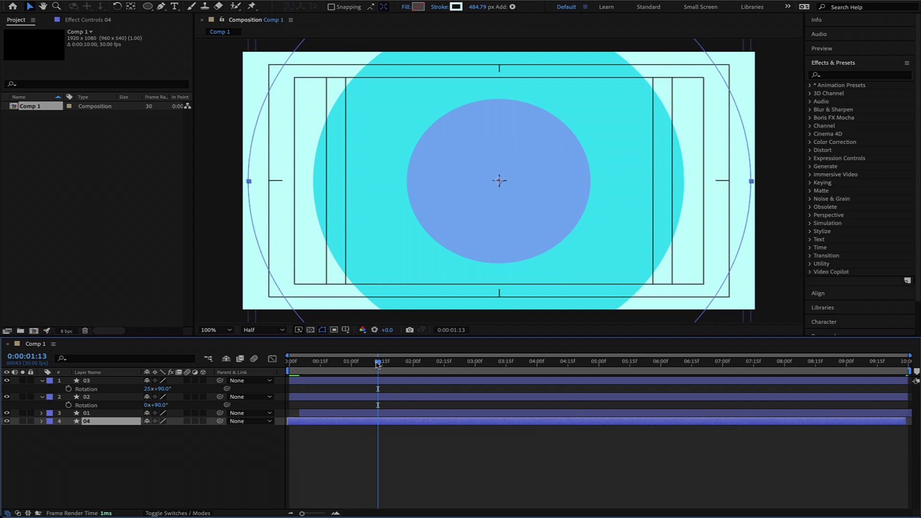
Change layer 04's label colour to pale green and move the current time to 0:00:00:23
{"action": "left_click_drag", "start_coordinate": [379, 365], "coordinate": [312, 369]}
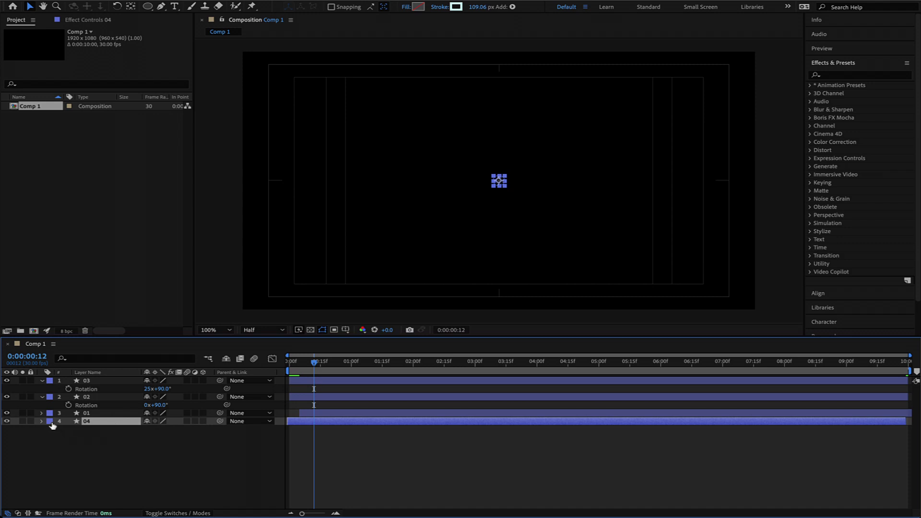
{"action": "left_click", "coordinate": [51, 422]}
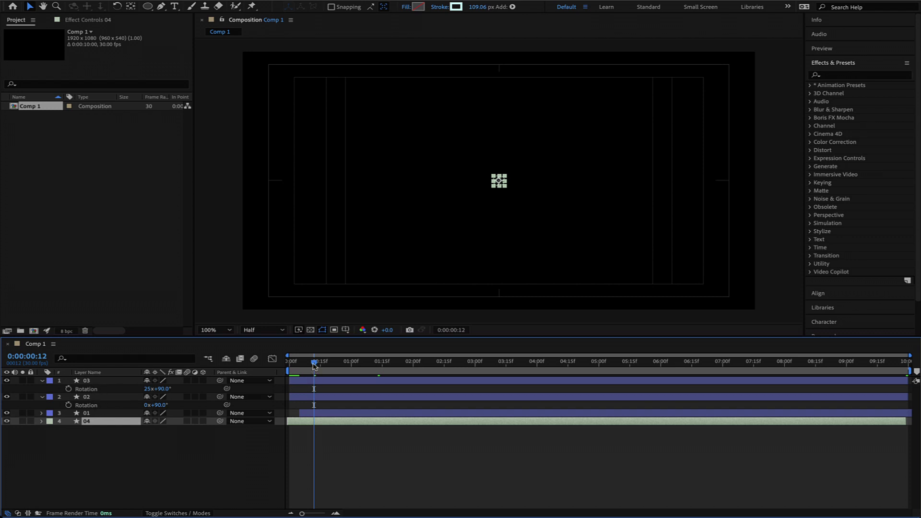
{"action": "left_click_drag", "start_coordinate": [314, 366], "coordinate": [337, 365]}
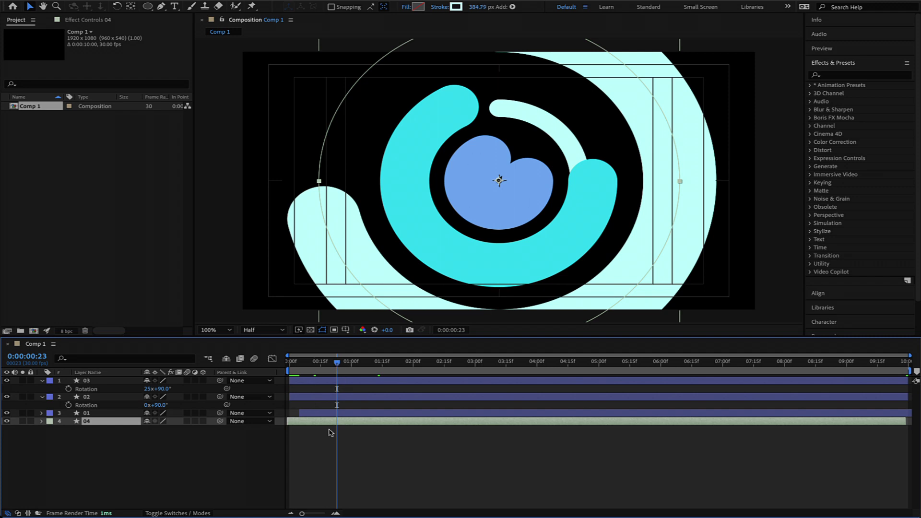
Recolour layer 04's stroke with the dark blue #04009A copied from the Neon palettes on Color Hunt
{"action": "key", "text": "super+Tab"}
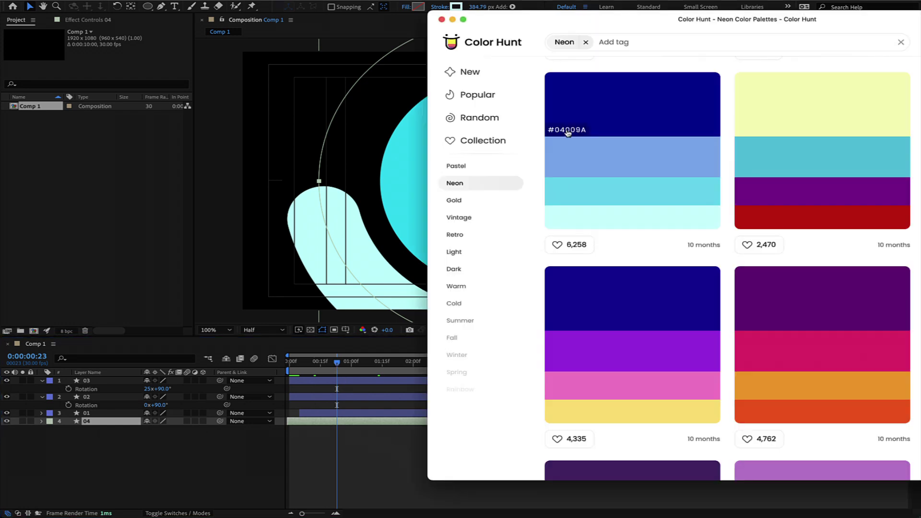
{"action": "left_click", "coordinate": [568, 134]}
{"action": "left_click", "coordinate": [216, 187]}
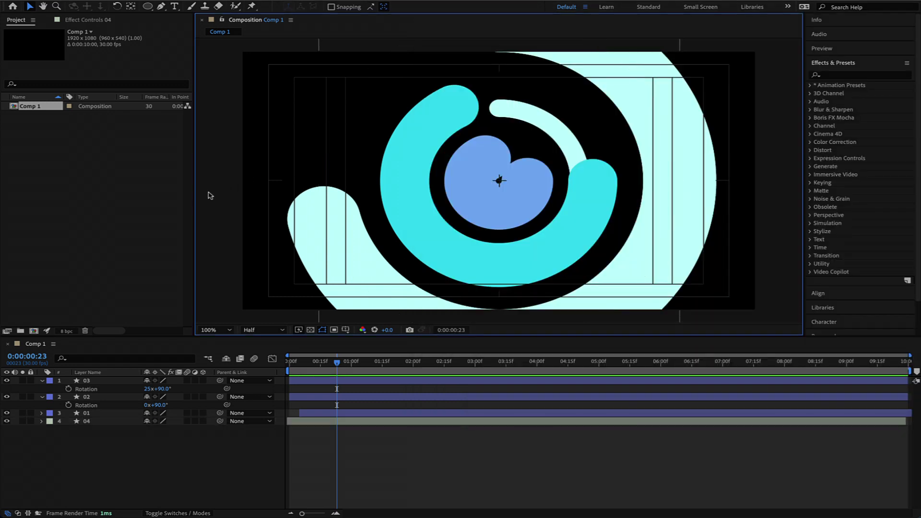
{"action": "left_click", "coordinate": [119, 422]}
{"action": "left_click", "coordinate": [455, 7]}
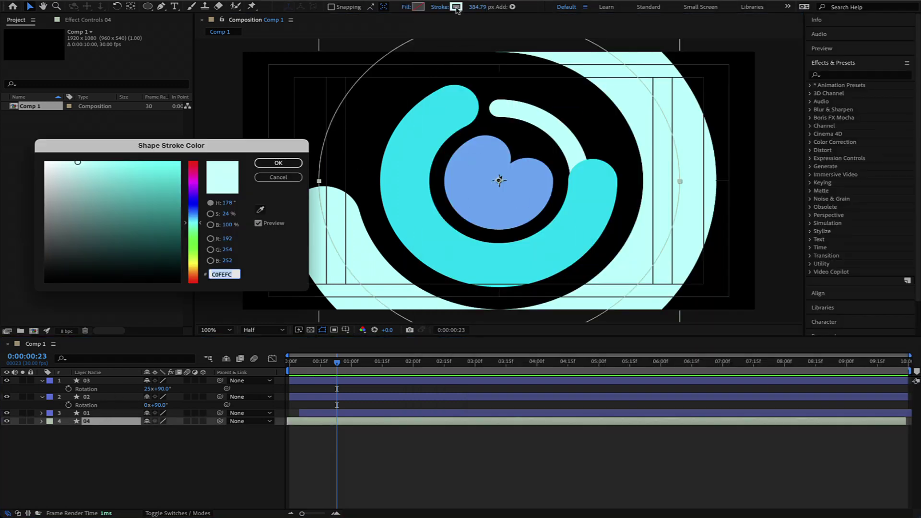
{"action": "key", "text": "ctrl+v"}
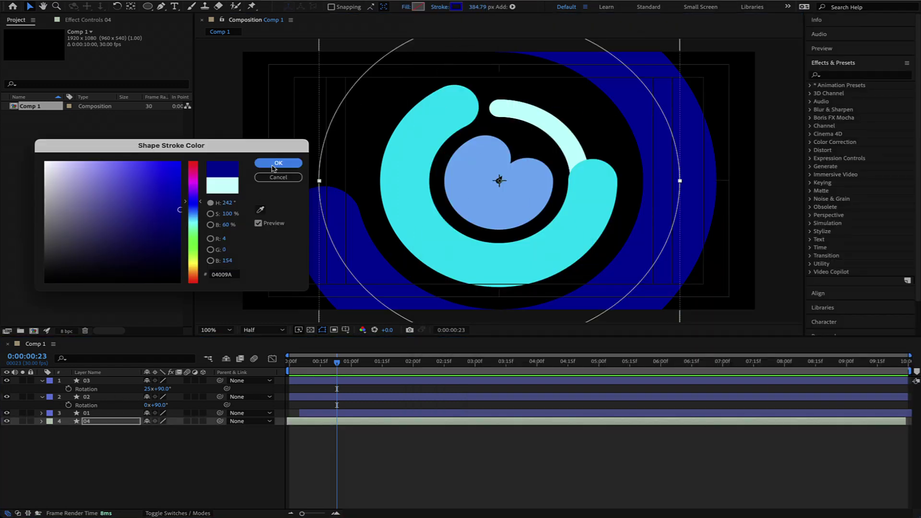
{"action": "left_click", "coordinate": [273, 164]}
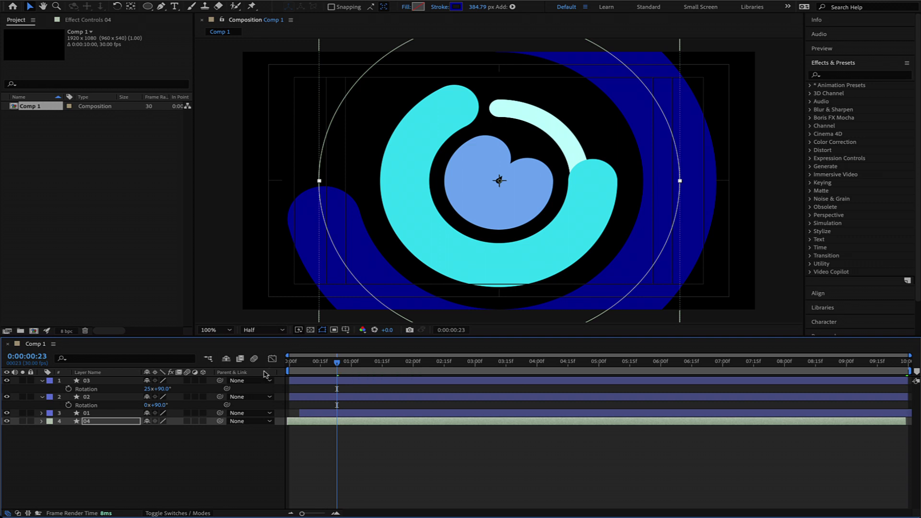
Set the Size of layer 04's Ellipse Path 1 to 1300 in both dimensions
{"action": "left_click", "coordinate": [41, 422]}
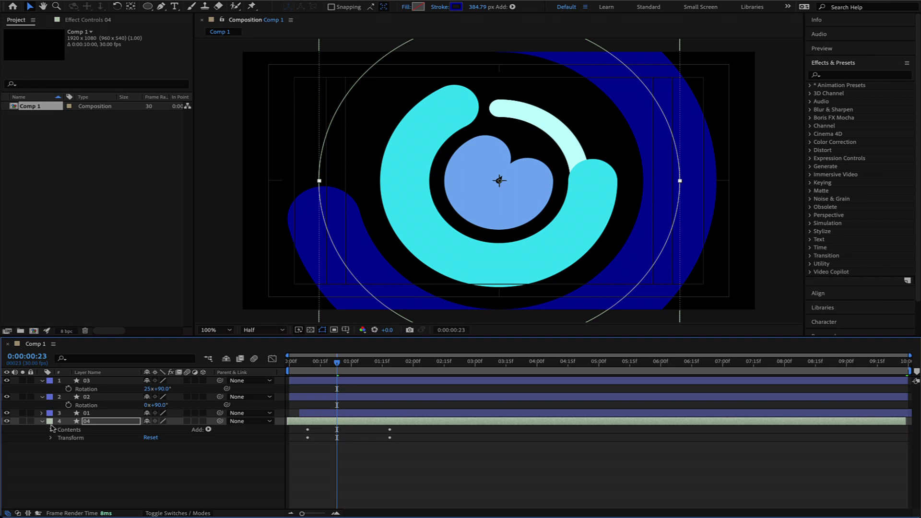
{"action": "left_click", "coordinate": [51, 430]}
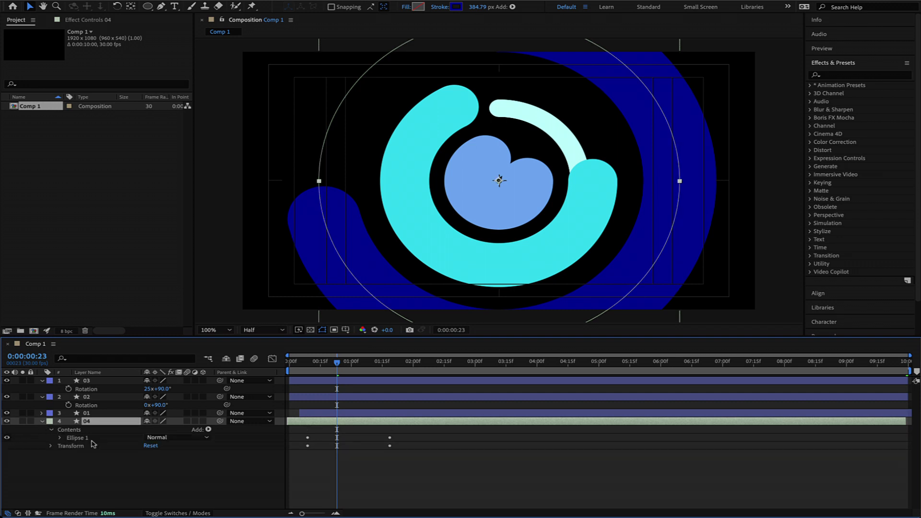
{"action": "left_click", "coordinate": [60, 438]}
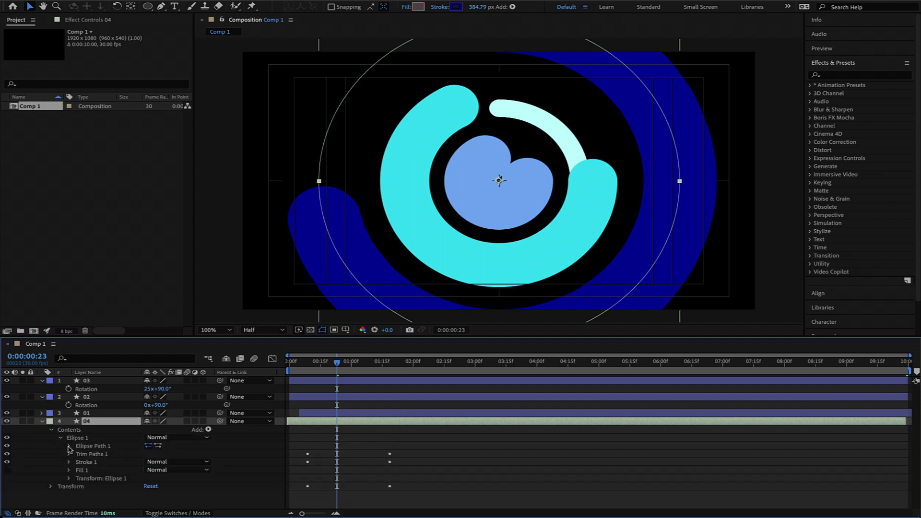
{"action": "left_click", "coordinate": [69, 446]}
{"action": "left_click_drag", "start_coordinate": [168, 454], "coordinate": [3, 459]}
{"action": "left_click", "coordinate": [163, 454]}
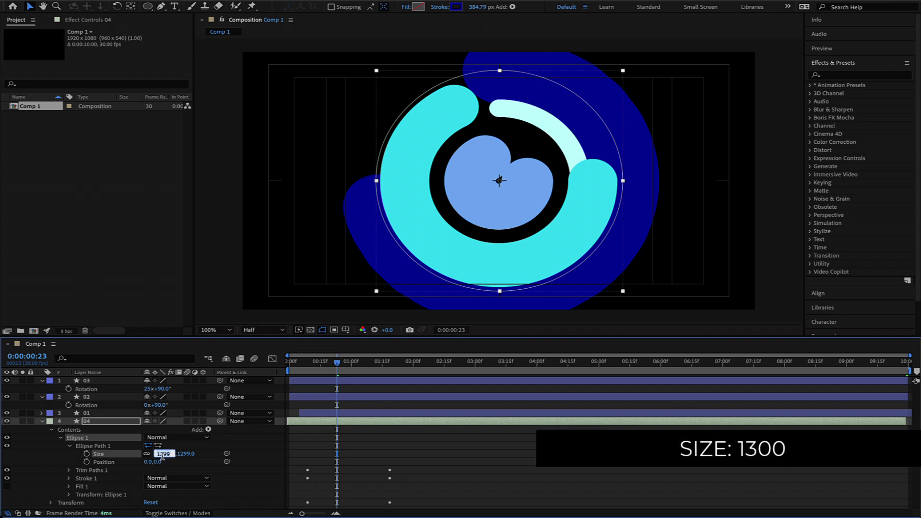
{"action": "key", "text": "Return"}
Reveal layer 04's keyframed properties and set its Stroke Width keyframe at 0:00:01:19 to 300
{"action": "left_click_drag", "start_coordinate": [338, 365], "coordinate": [386, 360]}
{"action": "left_click", "coordinate": [110, 422]}
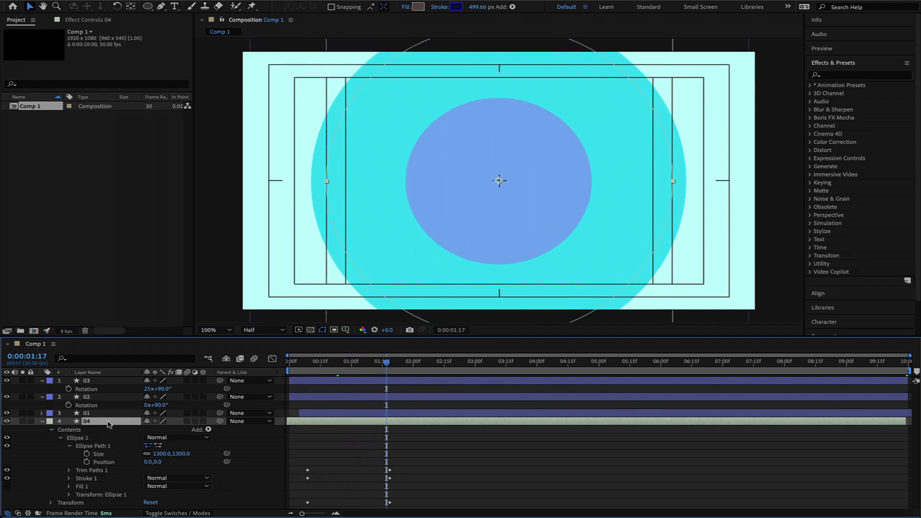
{"action": "key", "text": "u"}
{"action": "left_click_drag", "start_coordinate": [387, 363], "coordinate": [389, 365]}
{"action": "left_click", "coordinate": [151, 437]}
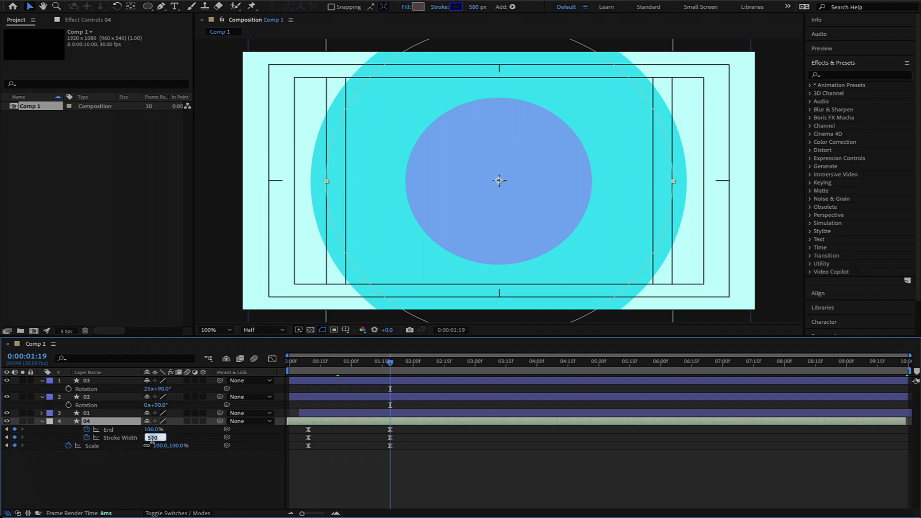
{"action": "type", "text": "300"}
{"action": "key", "text": "Return"}
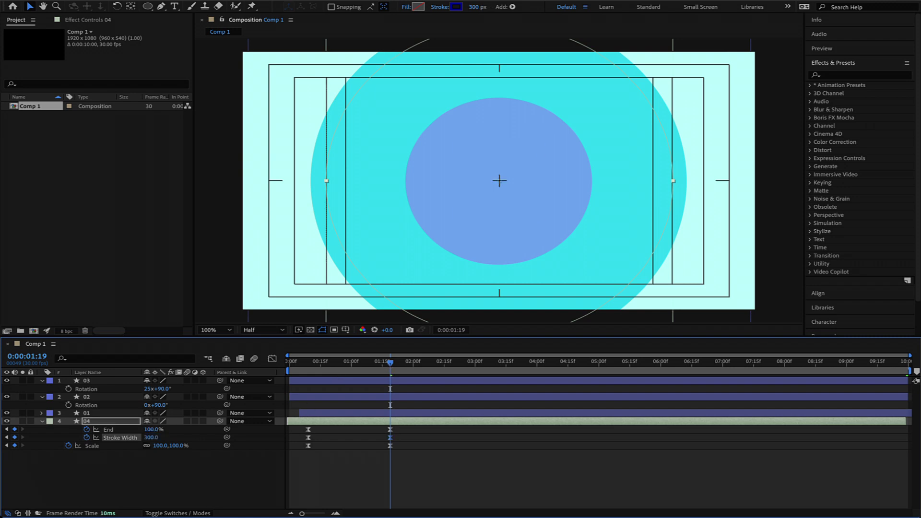
{"action": "mouse_move", "coordinate": [387, 364]}
{"action": "left_mouse_down"}
{"action": "mouse_move", "coordinate": [289, 371]}
{"action": "mouse_move", "coordinate": [392, 363]}
{"action": "left_mouse_up"}
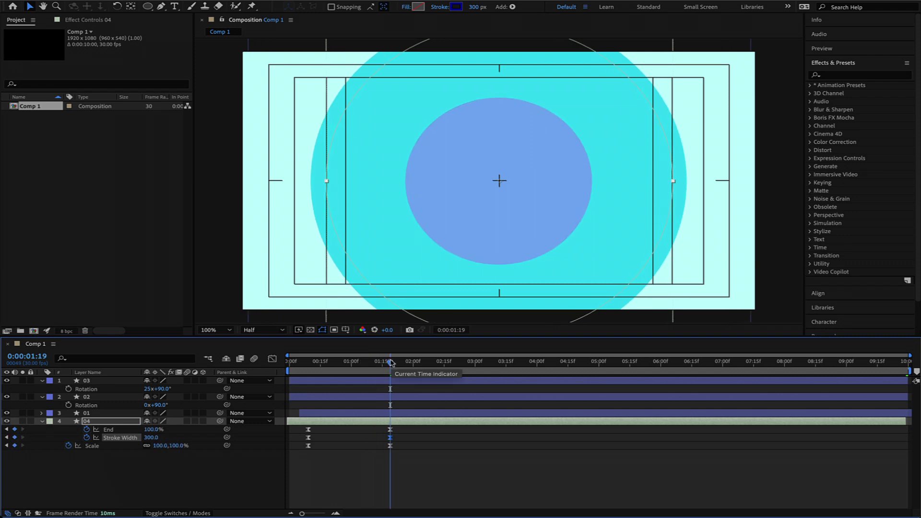
{"action": "mouse_move", "coordinate": [392, 363]}
{"action": "left_mouse_down"}
{"action": "mouse_move", "coordinate": [289, 363]}
{"action": "mouse_move", "coordinate": [406, 363]}
{"action": "mouse_move", "coordinate": [330, 363]}
{"action": "mouse_move", "coordinate": [396, 362]}
{"action": "left_mouse_up"}
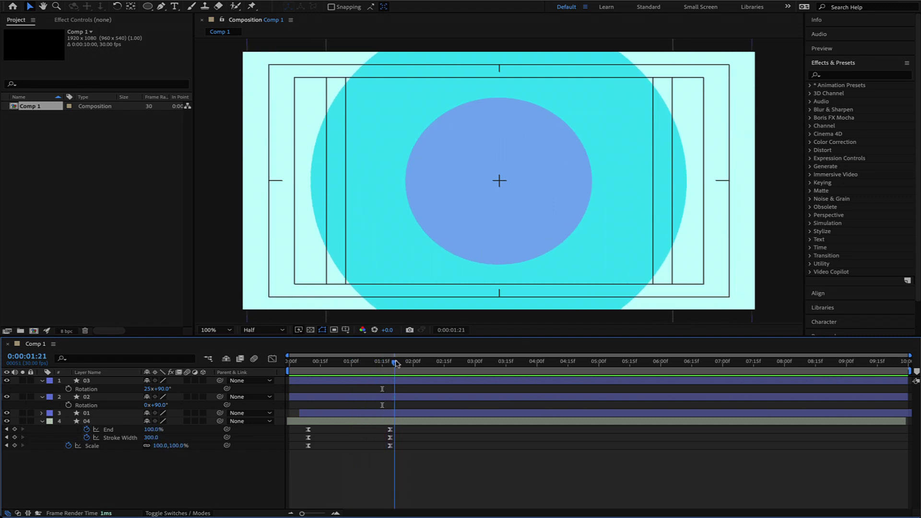
Trim the end of layer 04 to 0:00:02:00
{"action": "scroll", "coordinate": [366, 448], "scroll_direction": "up", "scroll_amount": 2}
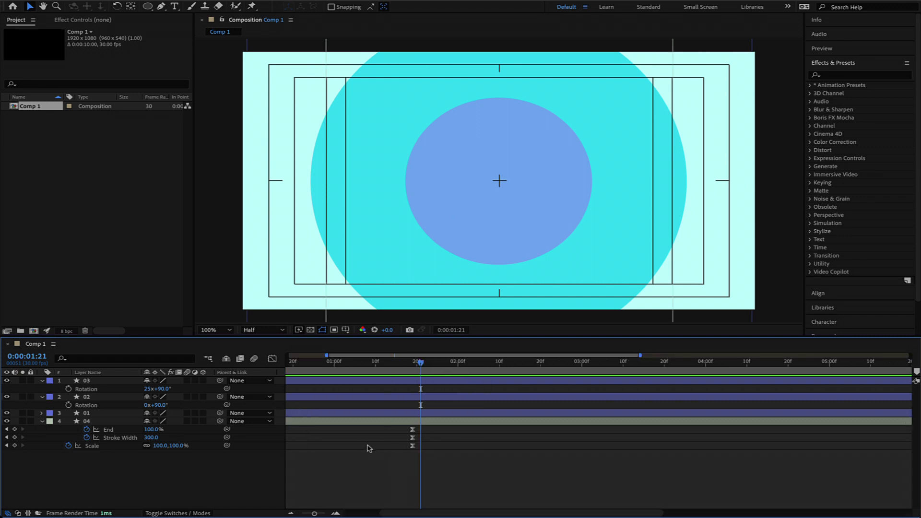
{"action": "left_click_drag", "start_coordinate": [421, 364], "coordinate": [459, 368]}
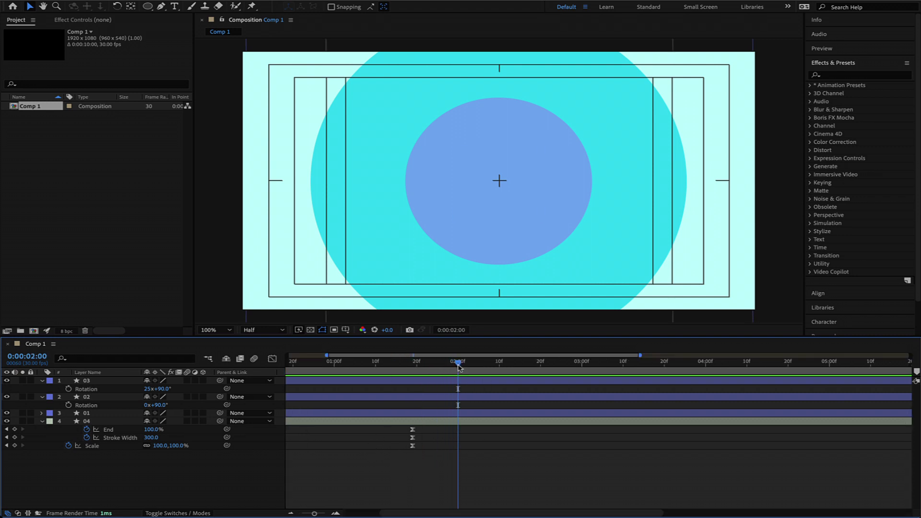
{"action": "left_click", "coordinate": [102, 422]}
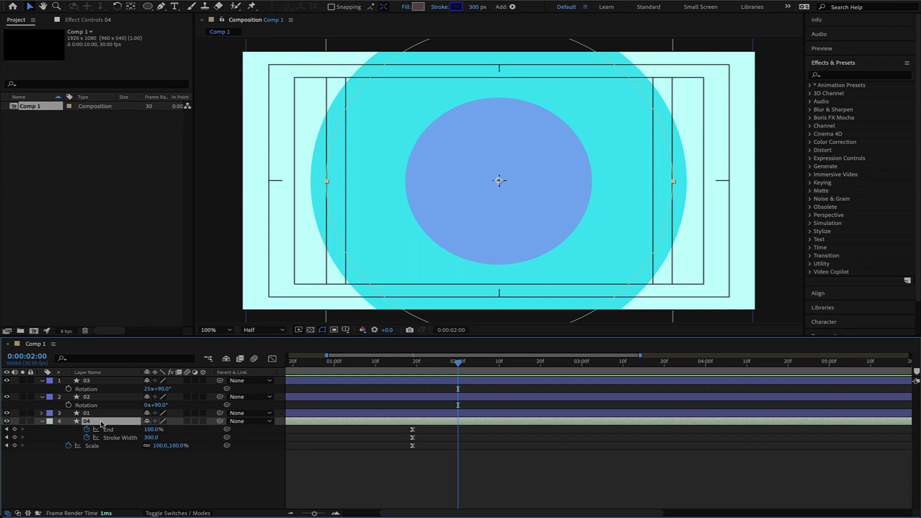
{"action": "key", "text": "alt+]"}
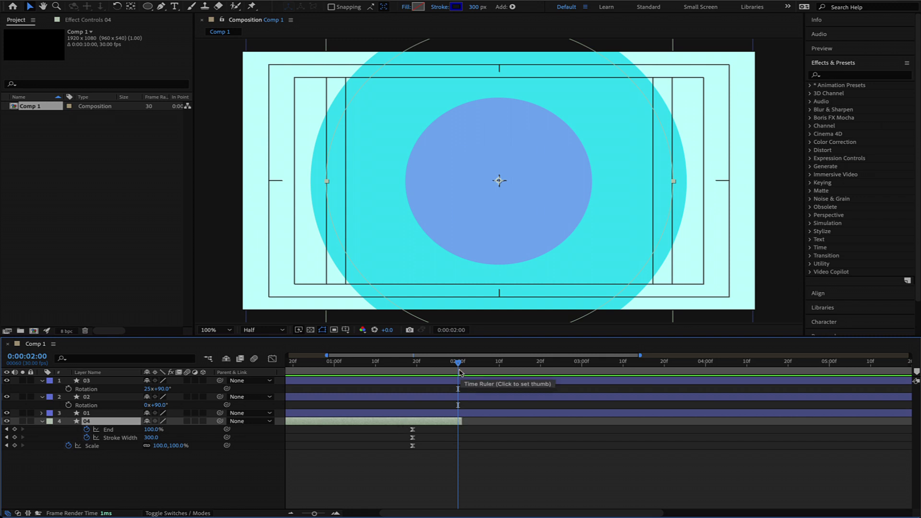
Add Scale keyframes at 0:00:02:00 to layers 01, 02 and 03 together, keeping their current scale
{"action": "left_click", "coordinate": [99, 414]}
{"action": "left_click", "coordinate": [99, 382], "text": "shift"}
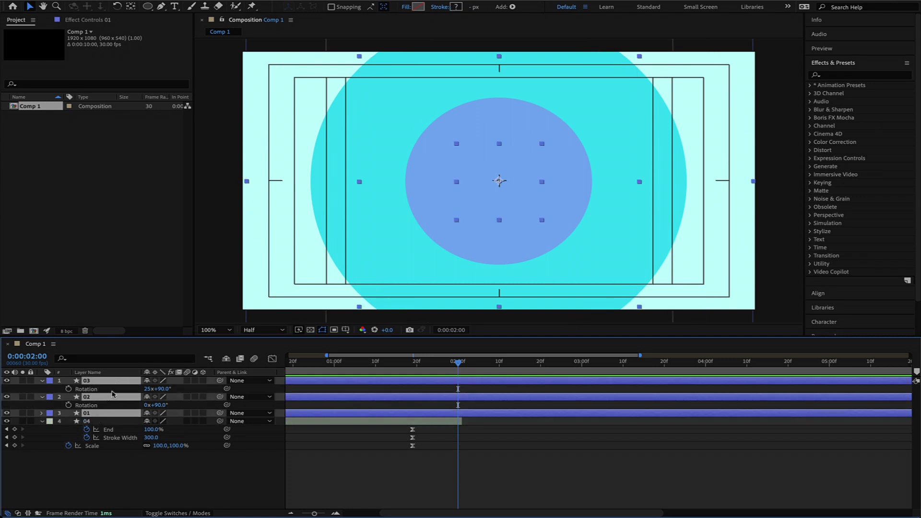
{"action": "key", "text": "s"}
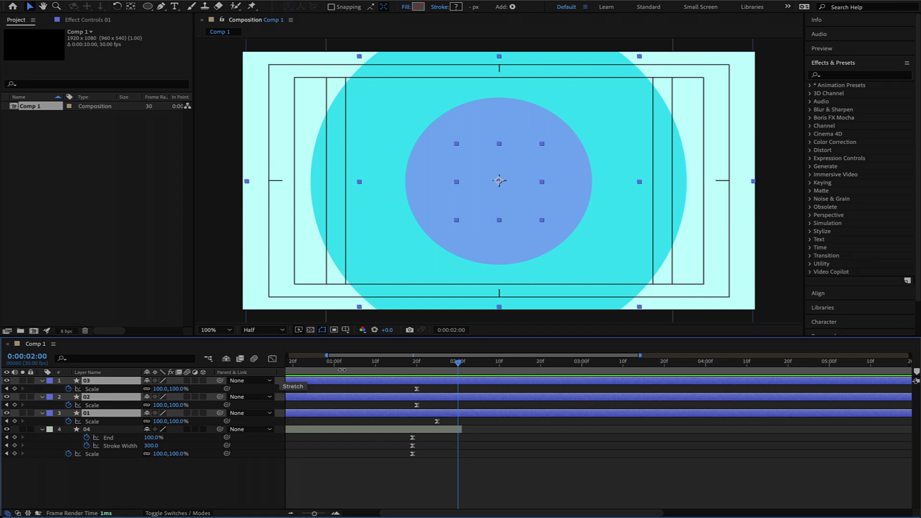
{"action": "left_click", "coordinate": [14, 388]}
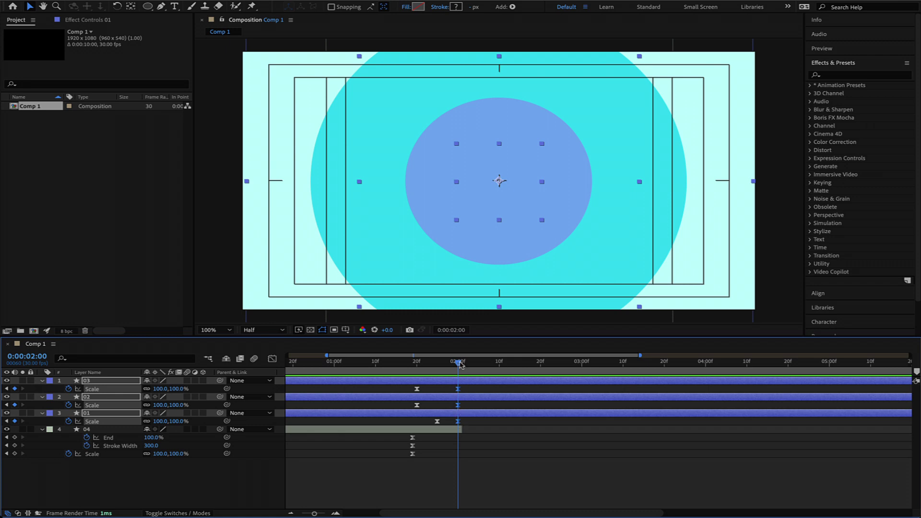
Scale layer 03 down to 0% at 0:00:02:10
{"action": "left_click_drag", "start_coordinate": [460, 363], "coordinate": [500, 364]}
{"action": "left_click", "coordinate": [141, 479]}
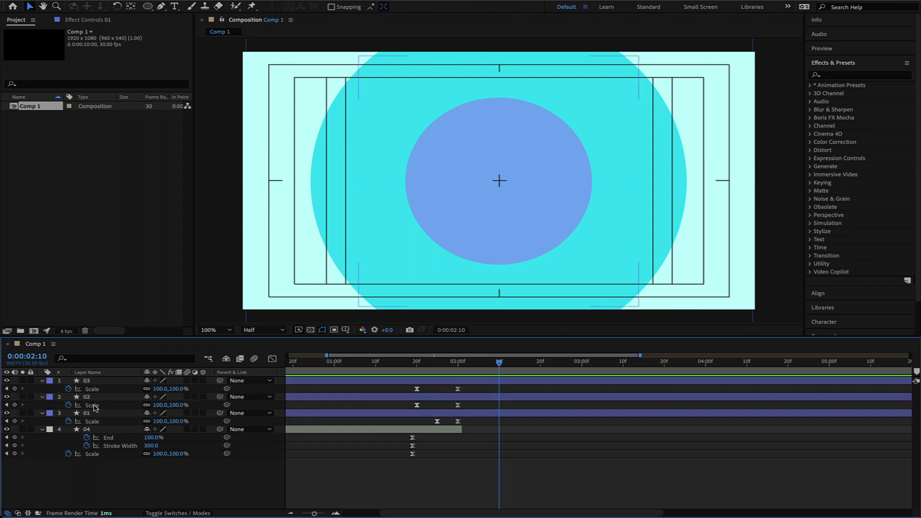
{"action": "left_click", "coordinate": [102, 381]}
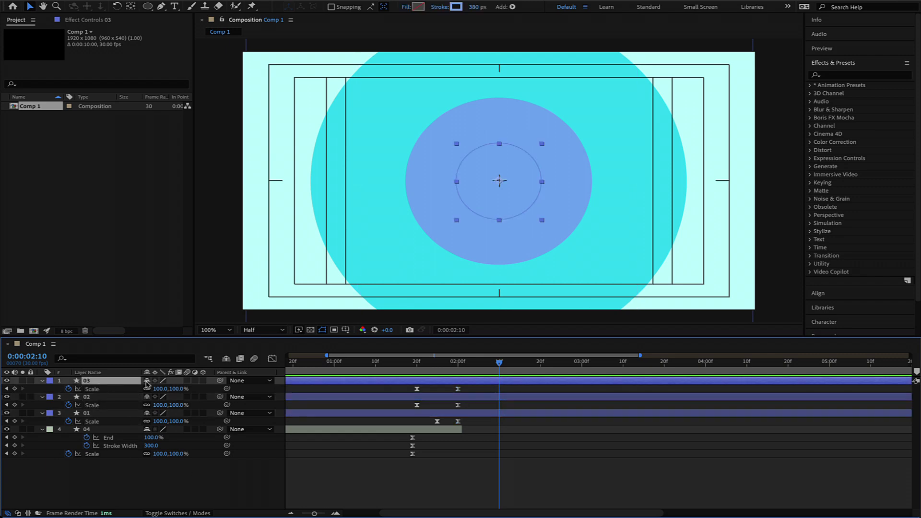
{"action": "left_click", "coordinate": [161, 389]}
{"action": "type", "text": "0"}
{"action": "key", "text": "Return"}
Enlarge the Scale at 0:00:02:10 to 338% for layer 02 and 166% for layer 01
{"action": "left_click", "coordinate": [105, 398]}
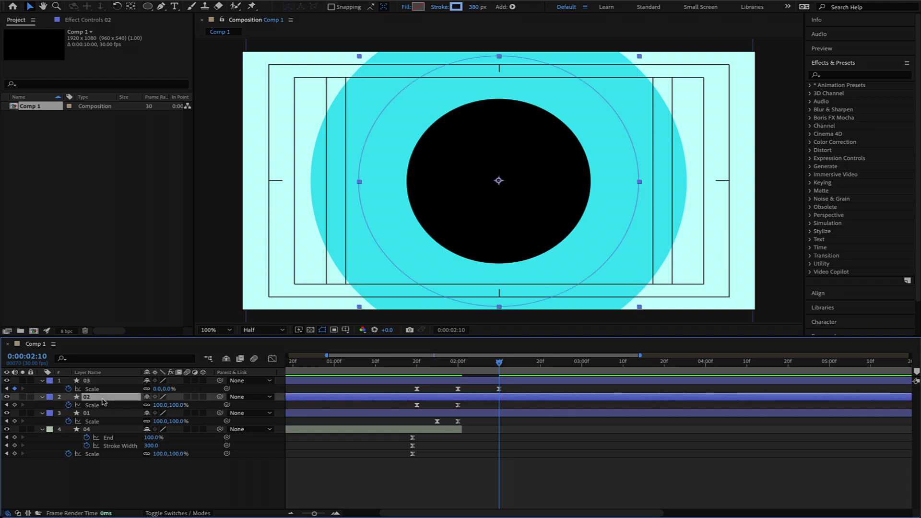
{"action": "left_click_drag", "start_coordinate": [158, 406], "coordinate": [271, 395]}
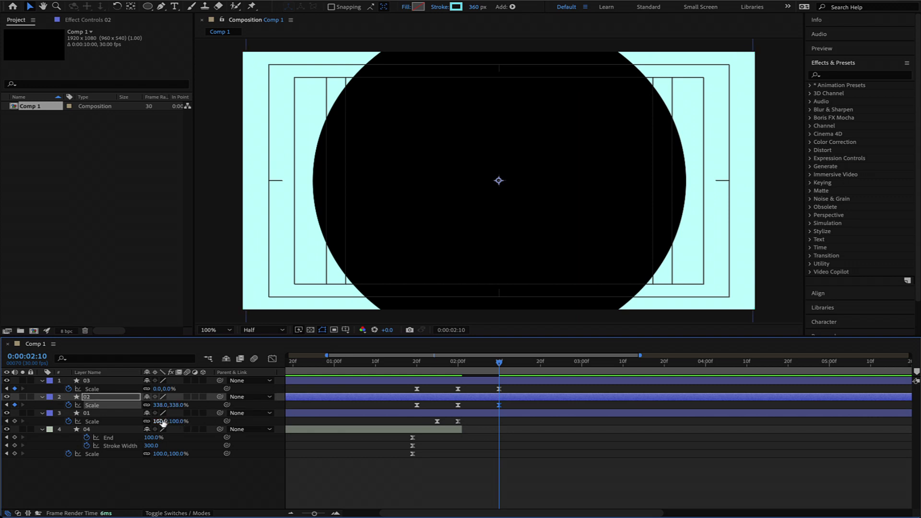
{"action": "left_click_drag", "start_coordinate": [161, 421], "coordinate": [197, 420]}
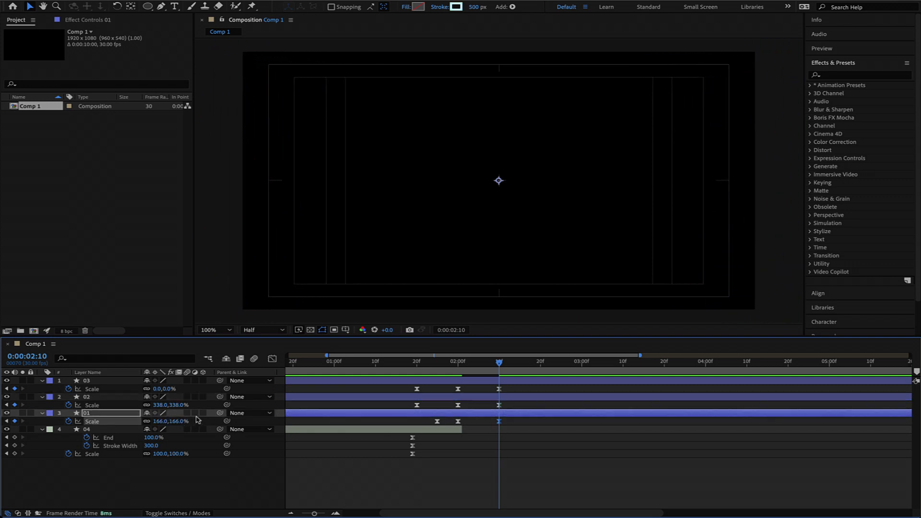
Ease the 0:00:02:00 Scale keyframes of layers 01, 02 and 03 in the speed graph so speed peaks just before 0:00:02:10, and preview
{"action": "left_click_drag", "start_coordinate": [515, 386], "coordinate": [456, 429]}
{"action": "left_click_drag", "start_coordinate": [499, 365], "coordinate": [451, 424]}
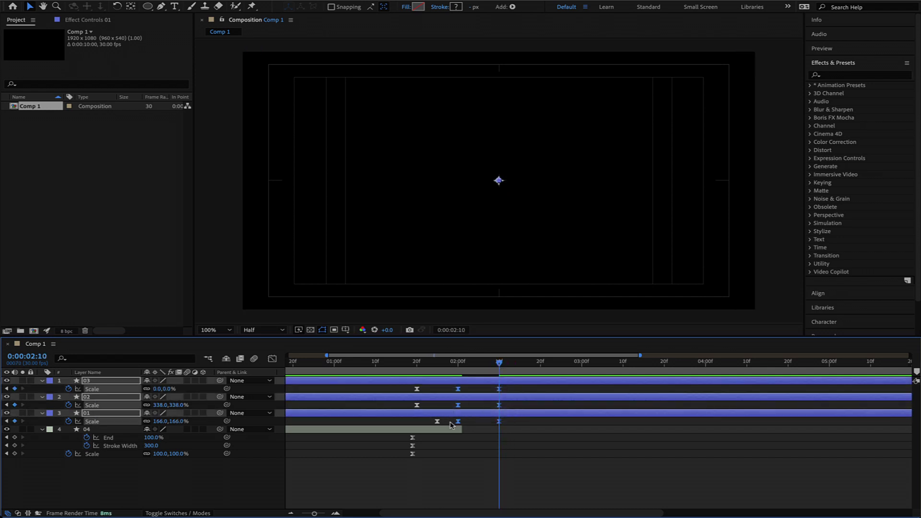
{"action": "left_click", "coordinate": [272, 359]}
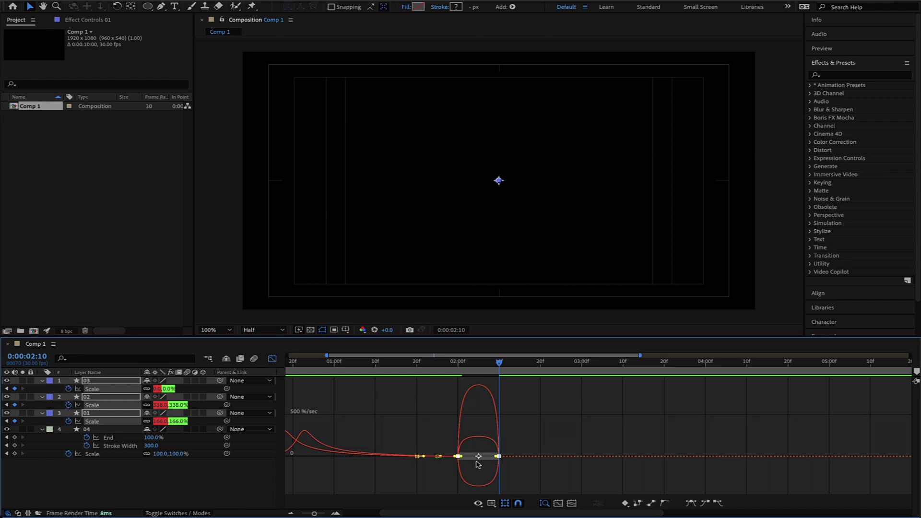
{"action": "scroll", "coordinate": [478, 464], "scroll_direction": "up", "scroll_amount": 4}
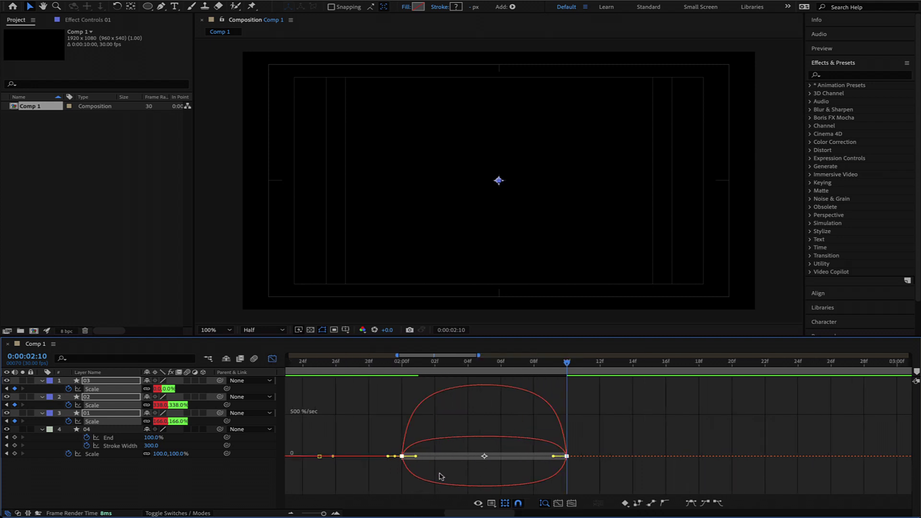
{"action": "left_click_drag", "start_coordinate": [439, 477], "coordinate": [504, 456]}
{"action": "left_click_drag", "start_coordinate": [567, 365], "coordinate": [402, 364]}
{"action": "key", "text": "space"}
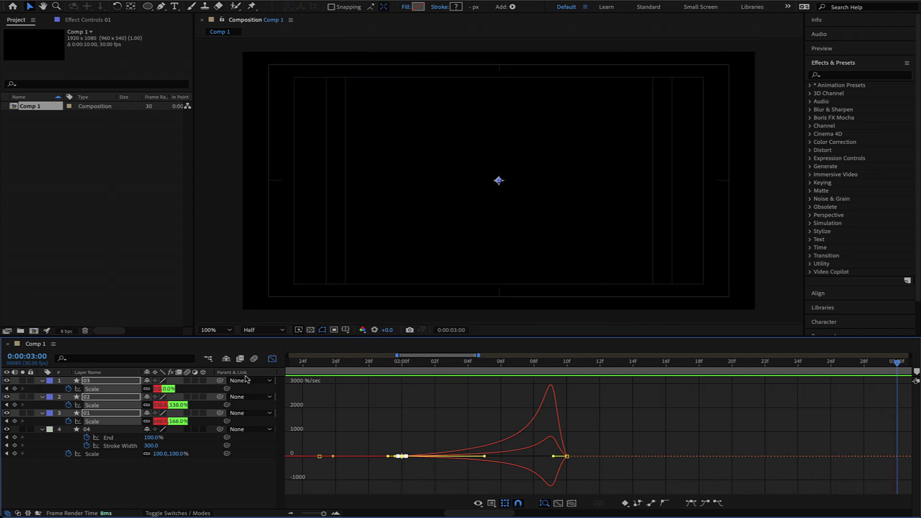
{"action": "left_click", "coordinate": [272, 359]}
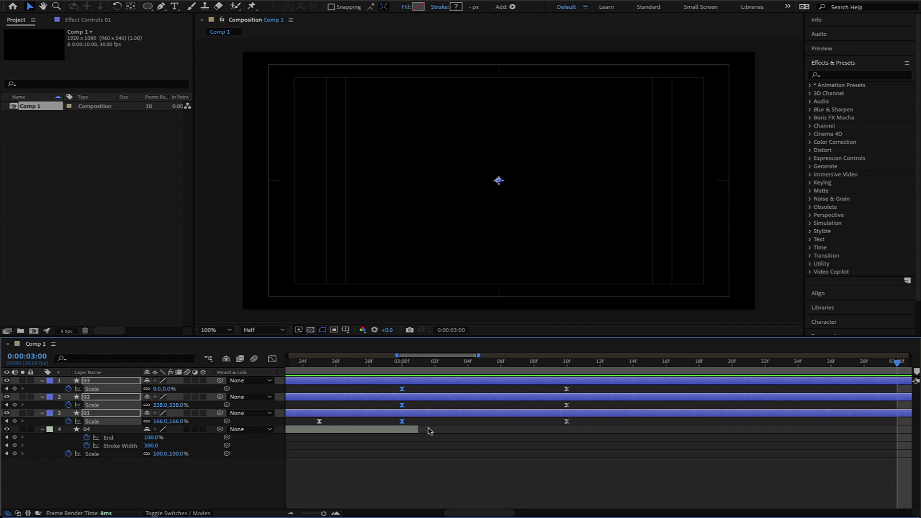
Enable motion blur for all four shape layers and the composition, and preview the animation from 0:00:00:06
{"action": "key", "text": "semicolon"}
{"action": "left_click_drag", "start_coordinate": [412, 363], "coordinate": [377, 367]}
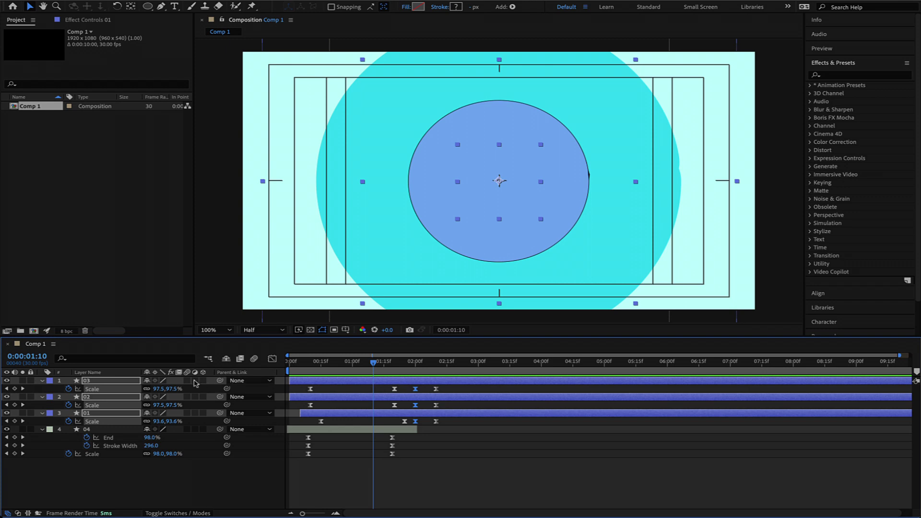
{"action": "mouse_move", "coordinate": [188, 383]}
{"action": "left_mouse_down"}
{"action": "mouse_move", "coordinate": [189, 414]}
{"action": "mouse_move", "coordinate": [188, 383]}
{"action": "left_mouse_up"}
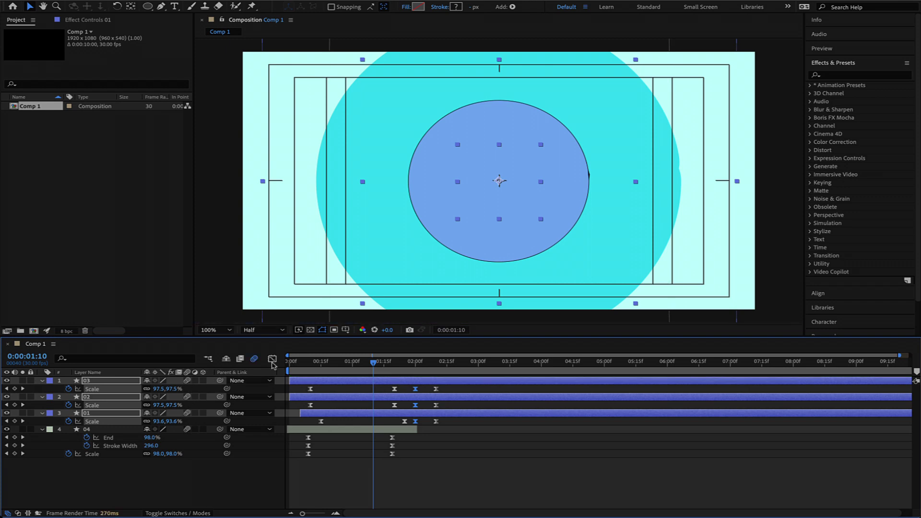
{"action": "left_click_drag", "start_coordinate": [374, 363], "coordinate": [301, 368]}
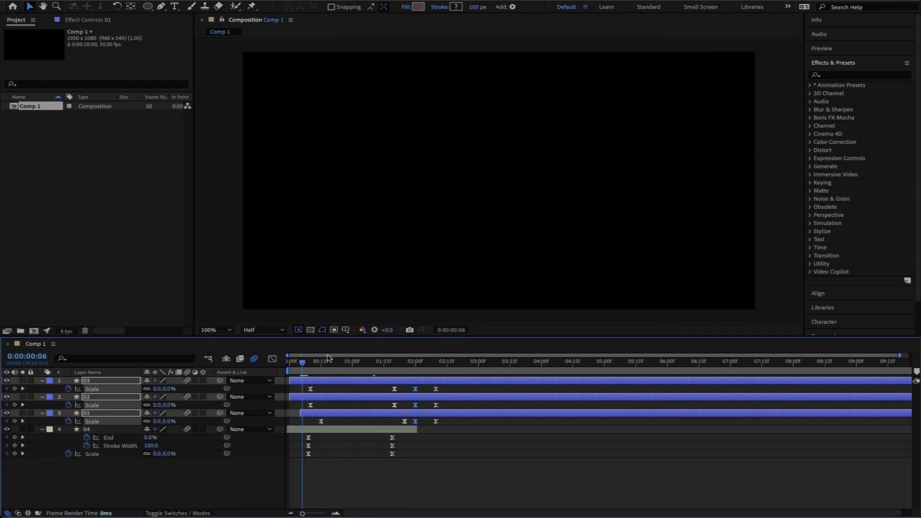
{"action": "key", "text": "space"}
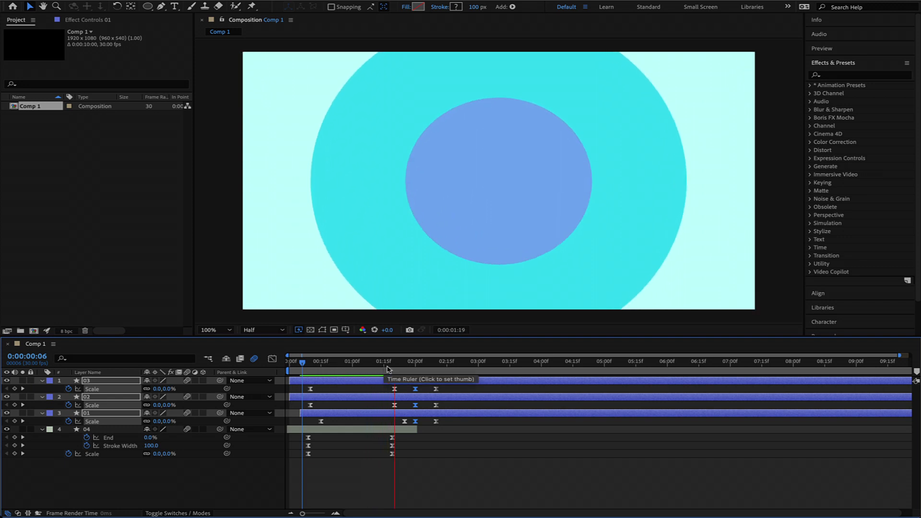
{"action": "key", "text": "space"}
{"action": "key", "text": "apostrophe"}
Deselect all layers and add a new adjustment layer above the shape layers
{"action": "left_click", "coordinate": [216, 492]}
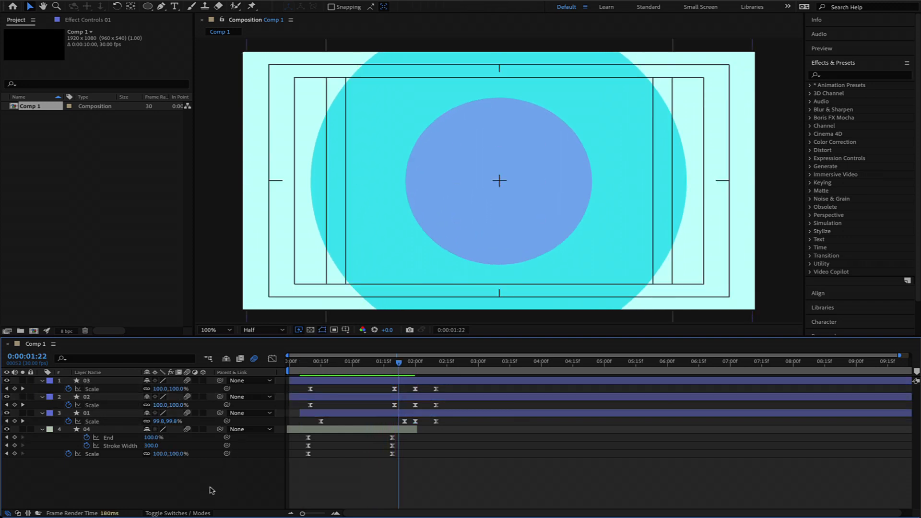
{"action": "right_click", "coordinate": [211, 490]}
{"action": "mouse_move", "coordinate": [257, 393]}
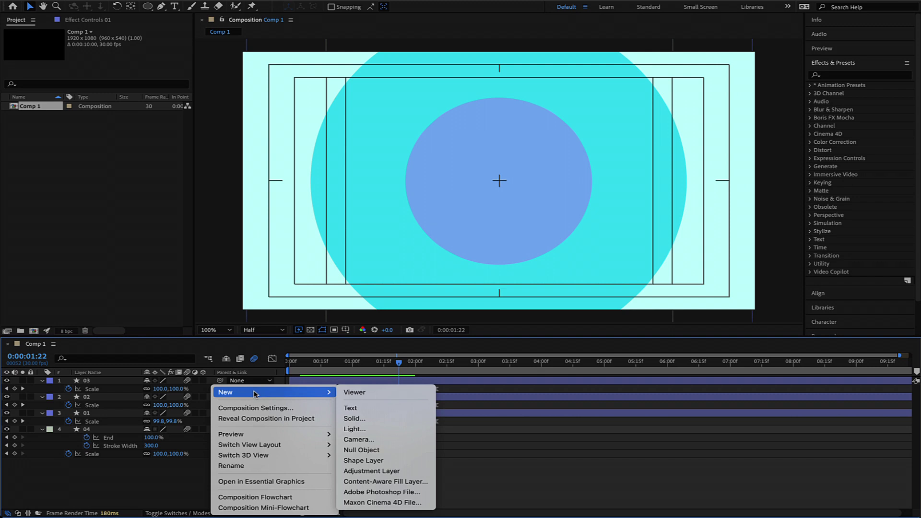
{"action": "left_click", "coordinate": [389, 471]}
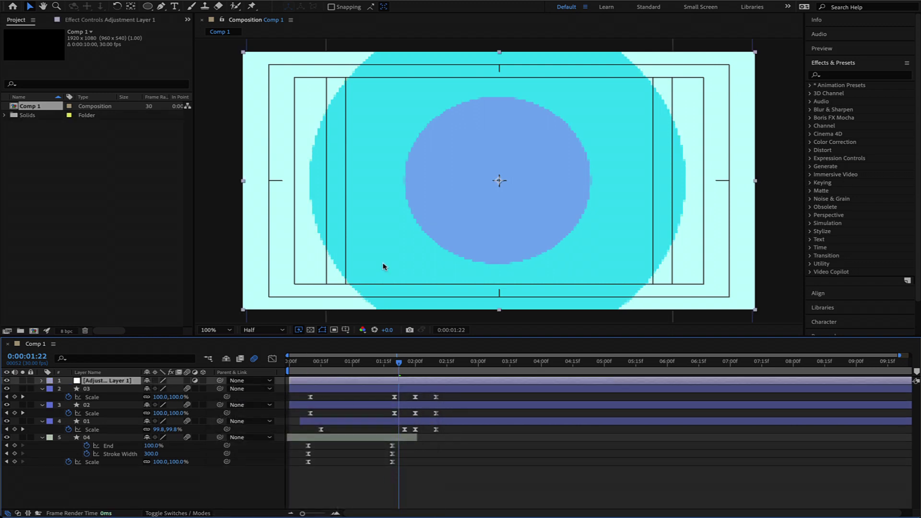
Apply the Noise effect to the adjustment layer with Amount of Noise at 5%, and play the animation from the start
{"action": "key", "text": "ctrl+space"}
{"action": "type", "text": "nois"}
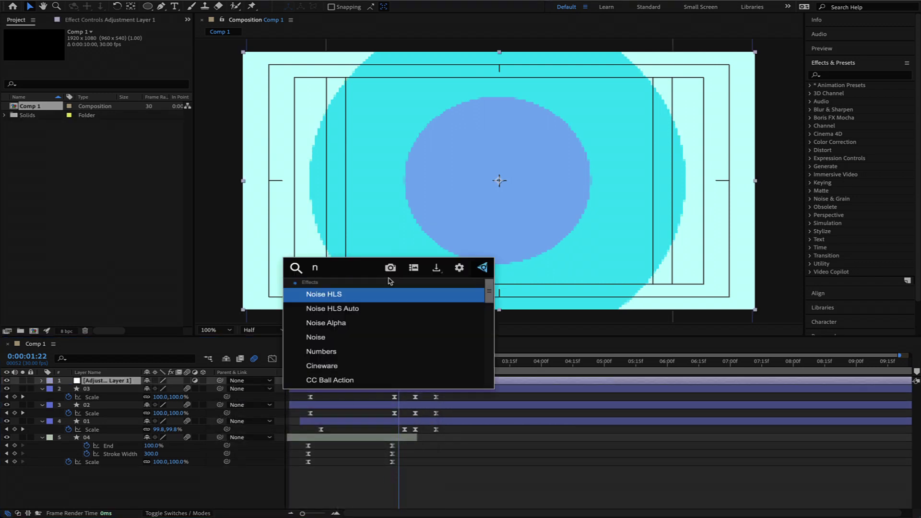
{"action": "left_click", "coordinate": [337, 338]}
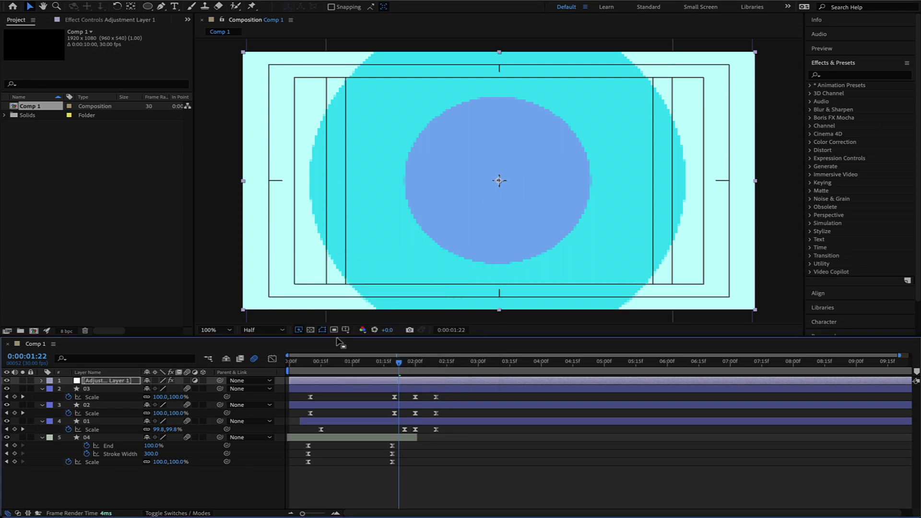
{"action": "left_click", "coordinate": [93, 20]}
{"action": "left_click", "coordinate": [109, 48]}
{"action": "type", "text": "5"}
{"action": "key", "text": "Return"}
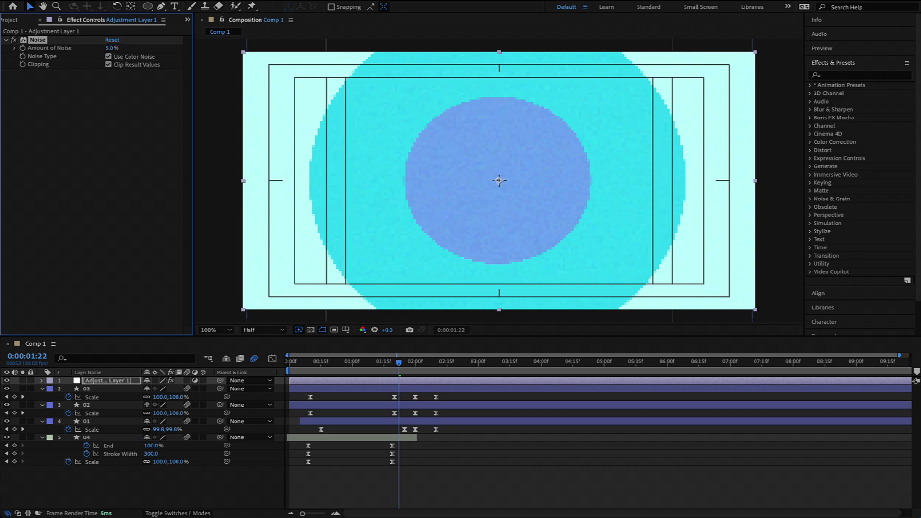
{"action": "left_click_drag", "start_coordinate": [399, 364], "coordinate": [290, 363]}
{"action": "key", "text": "space"}
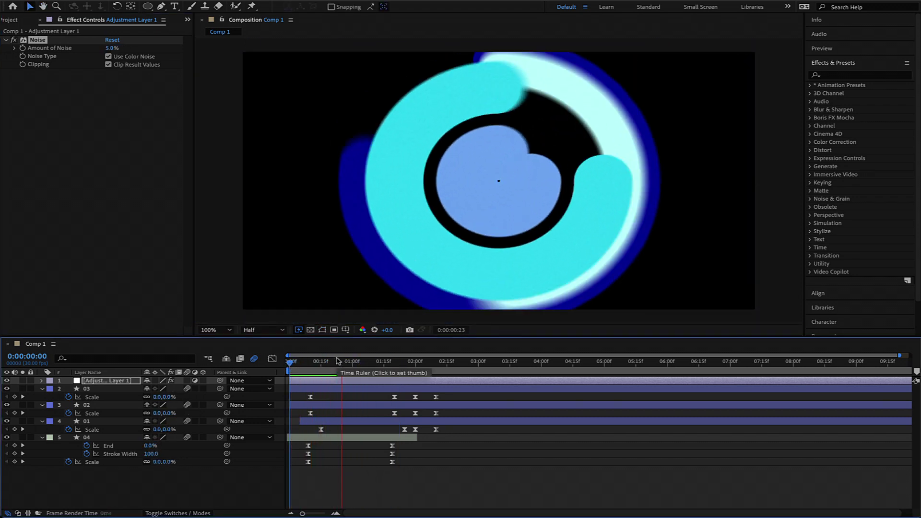